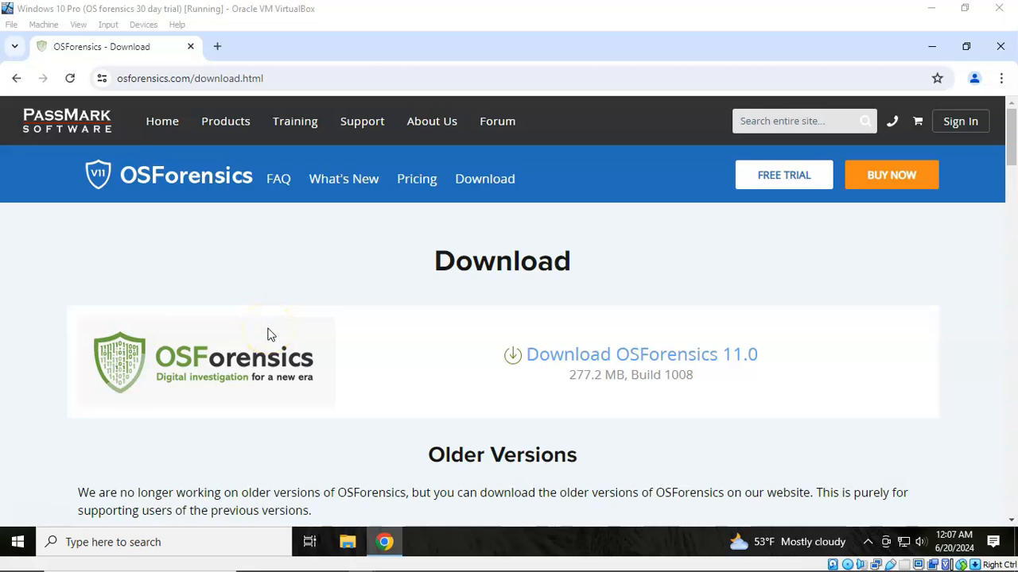
- Take a snapshot of the virtual machine named "os forensics install"
click(43, 24)
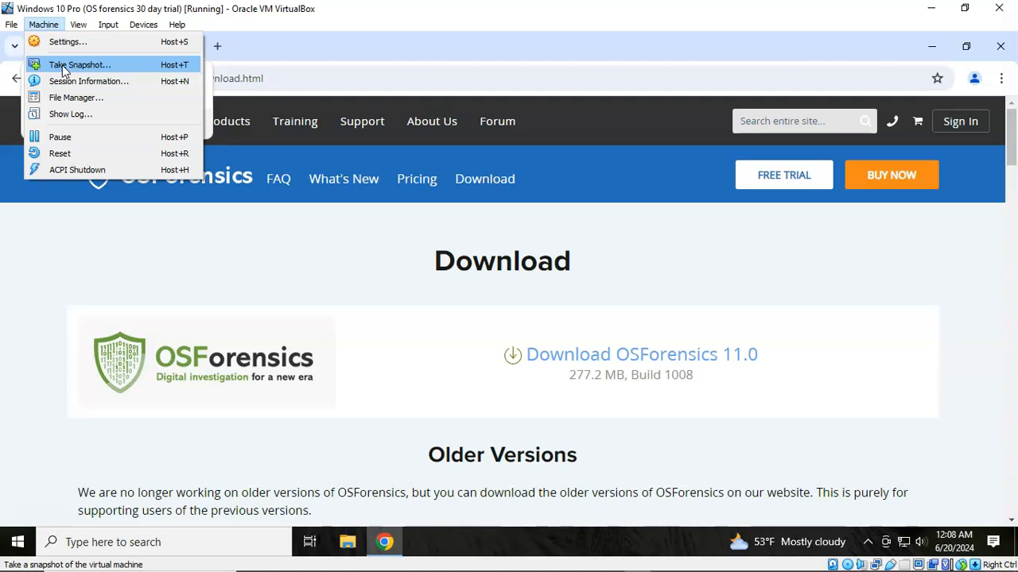
click(77, 67)
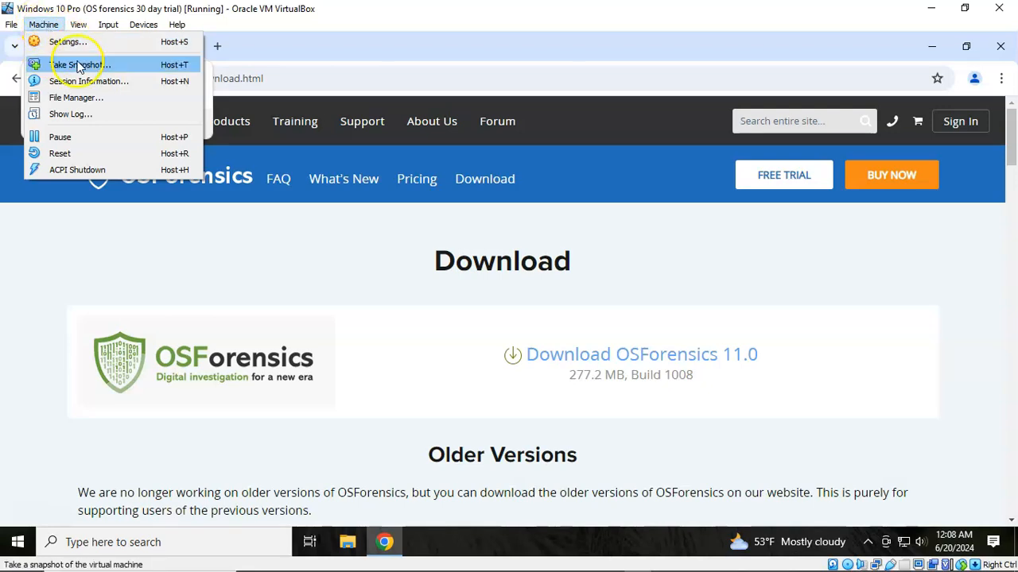
click(494, 209)
key(ctrl+a)
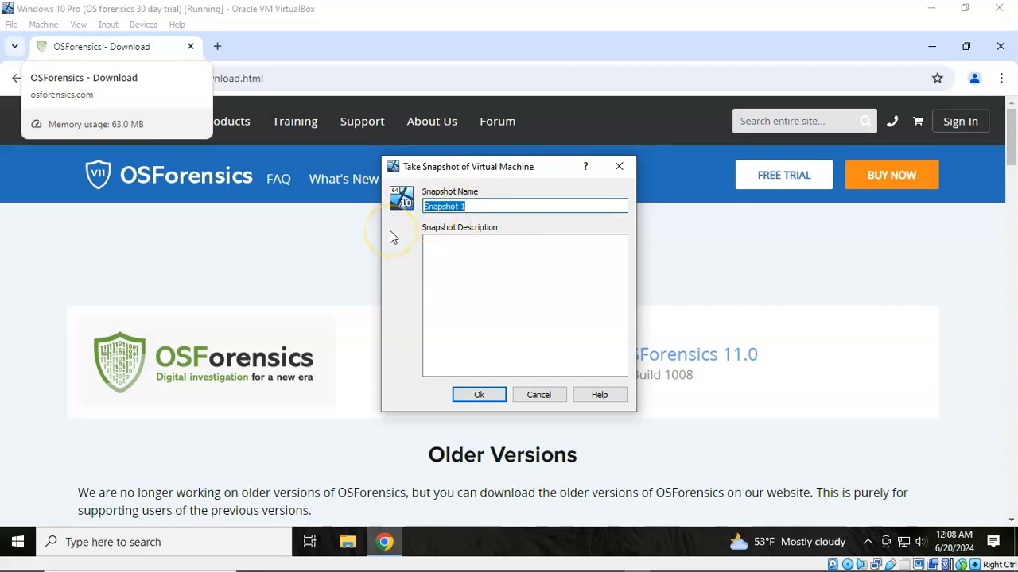
text(os forensics install)
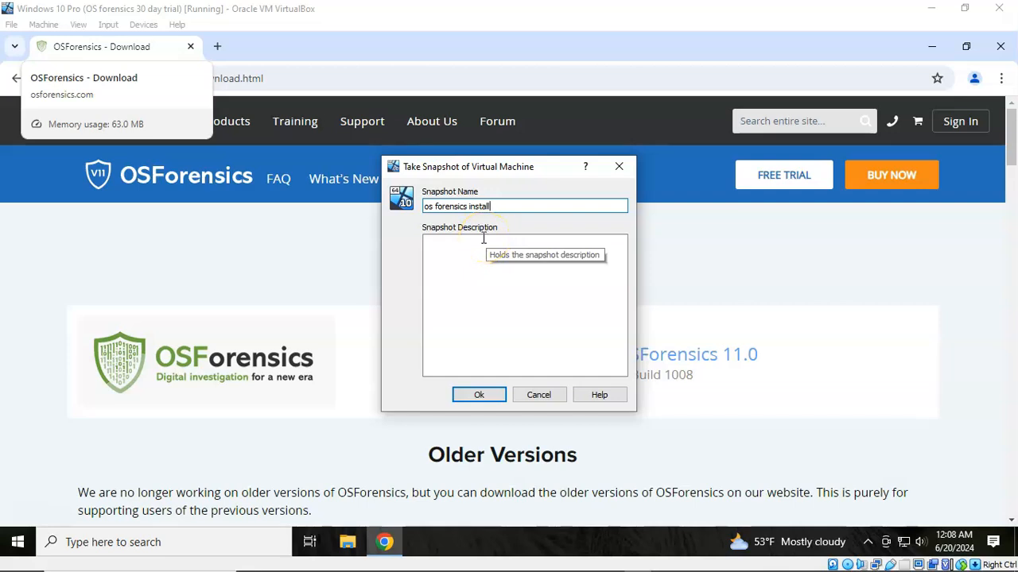
click(486, 395)
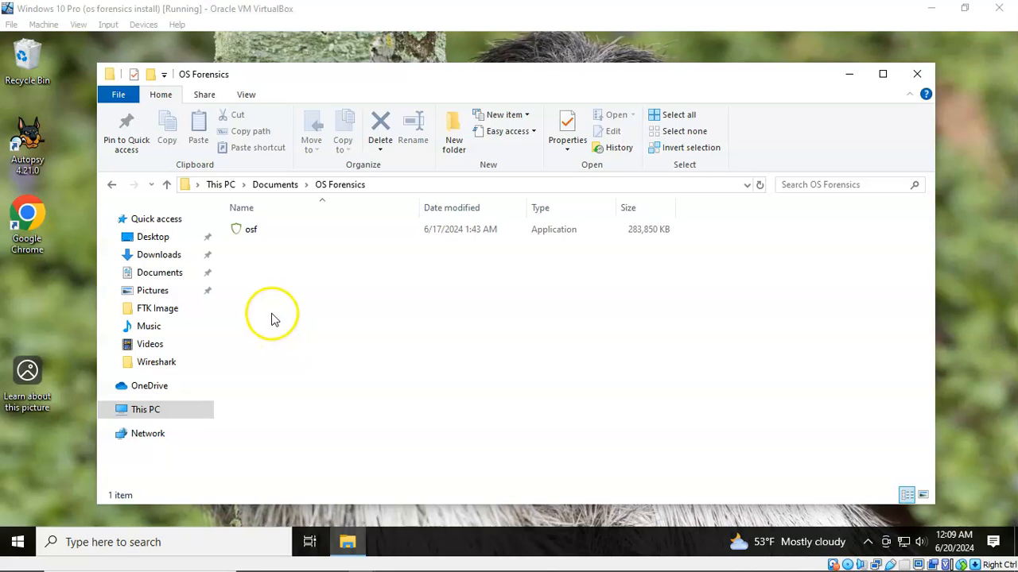
- Run the osf installer from the OS Forensics folder in Documents and accept English as the setup language
double_click(250, 229)
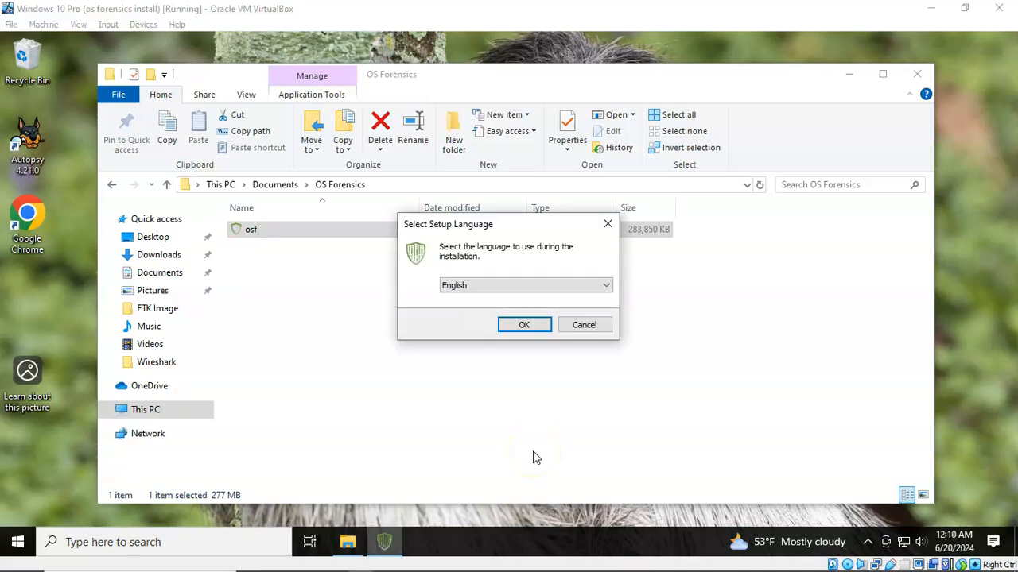
click(523, 332)
click(523, 330)
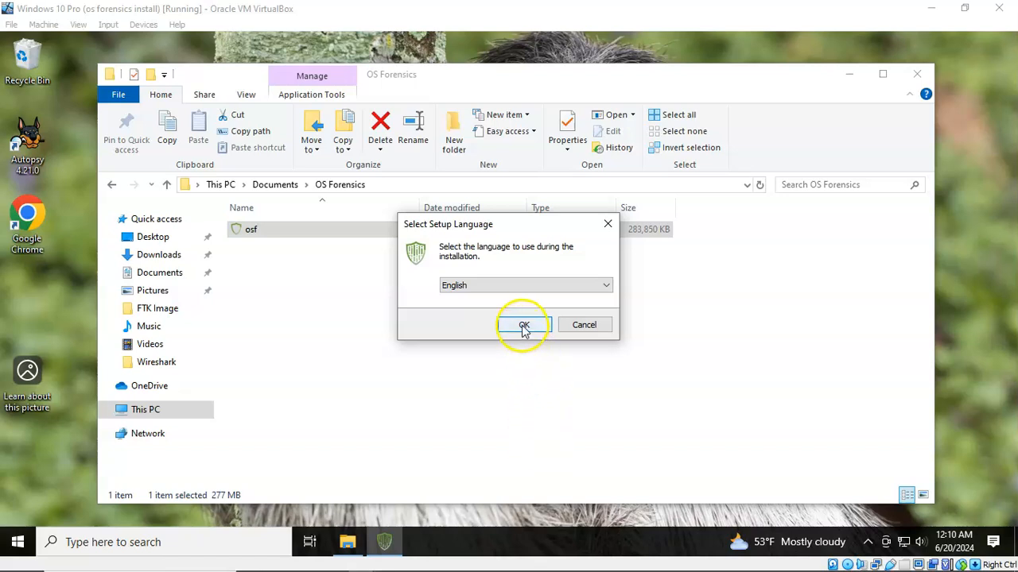
click(512, 370)
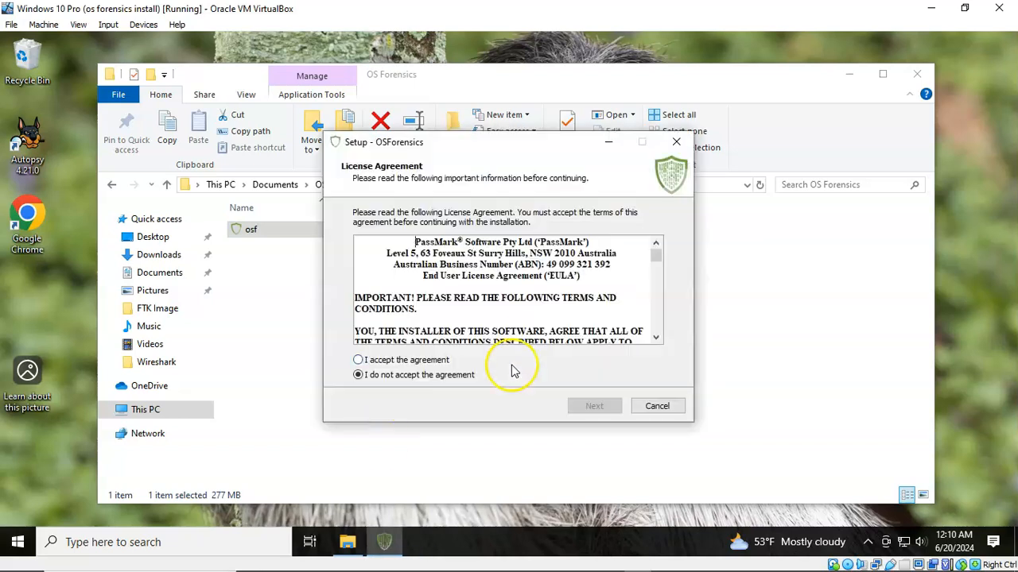
- Accept the license agreement and install OSForensics to C:\Program Files\OSForensics with the OSForensics Start Menu folder and a desktop icon
click(358, 360)
click(594, 407)
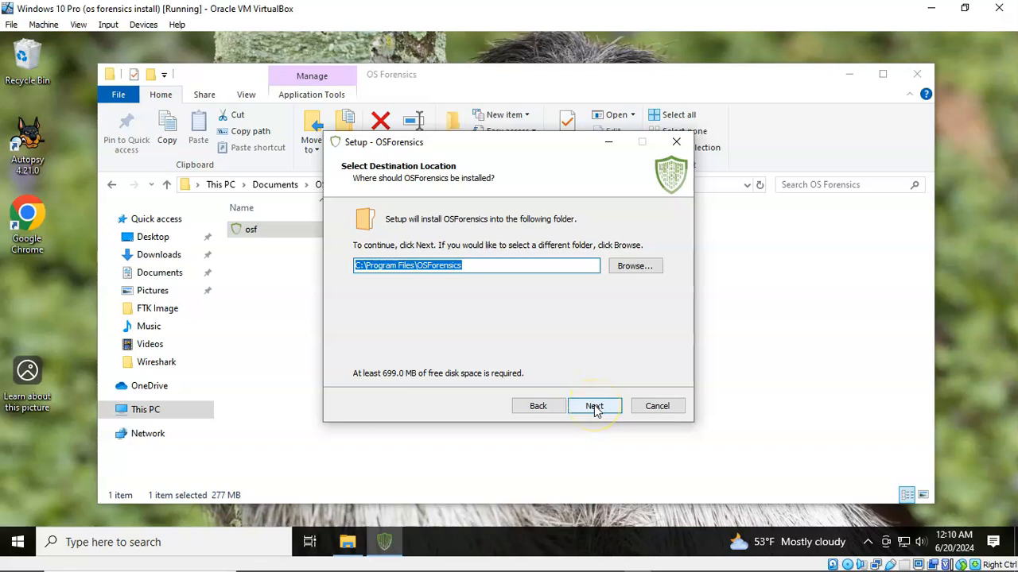
click(594, 407)
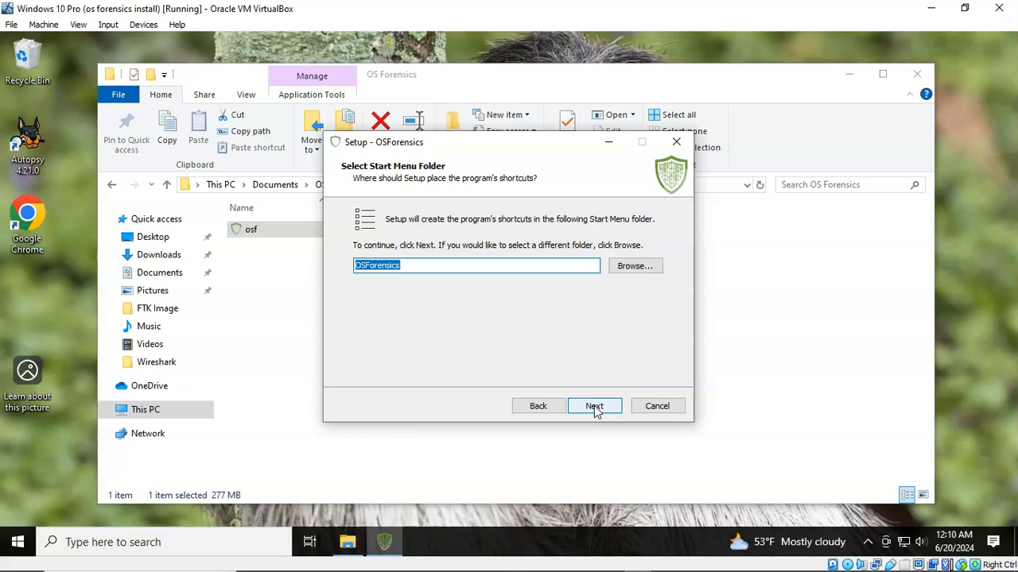
click(595, 407)
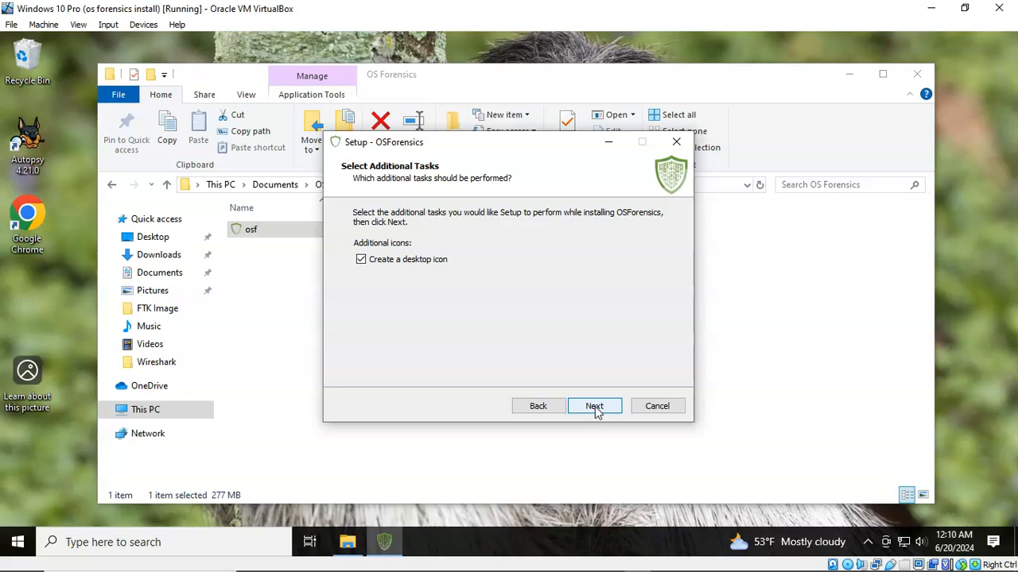
click(595, 407)
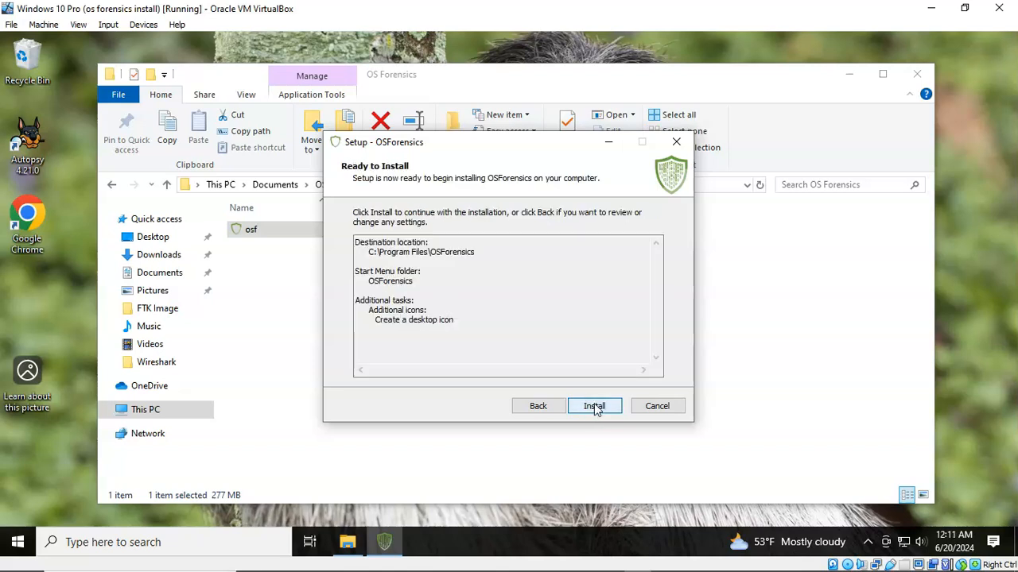
click(594, 408)
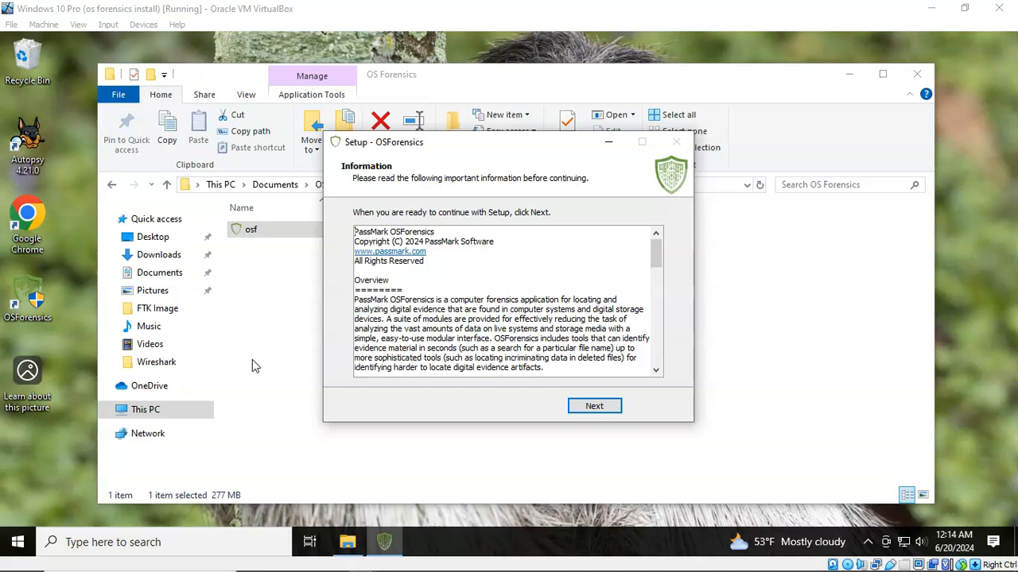
- Finish the setup wizard with OSForensics set to launch, and continue using the trial version
click(594, 407)
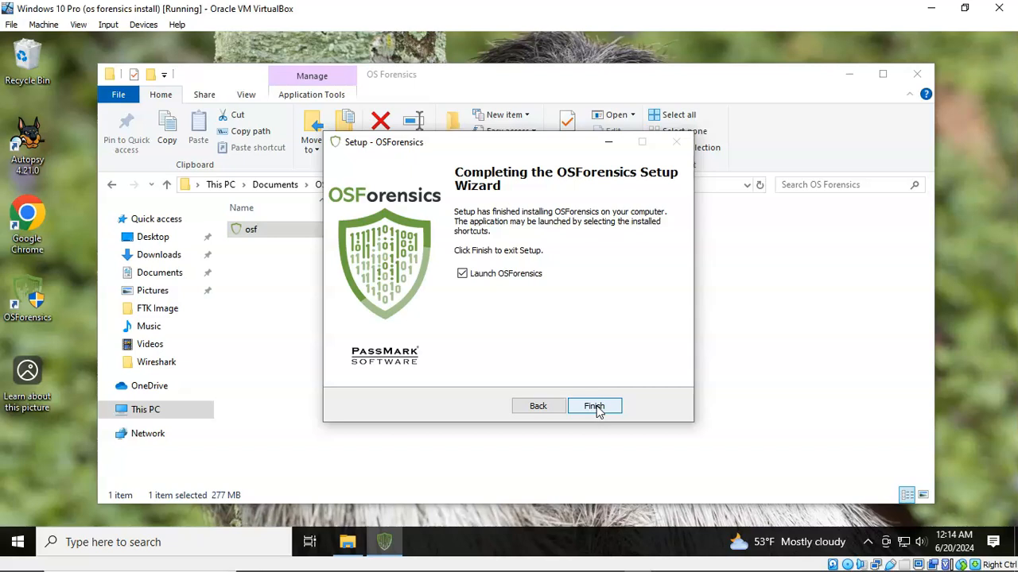
click(594, 407)
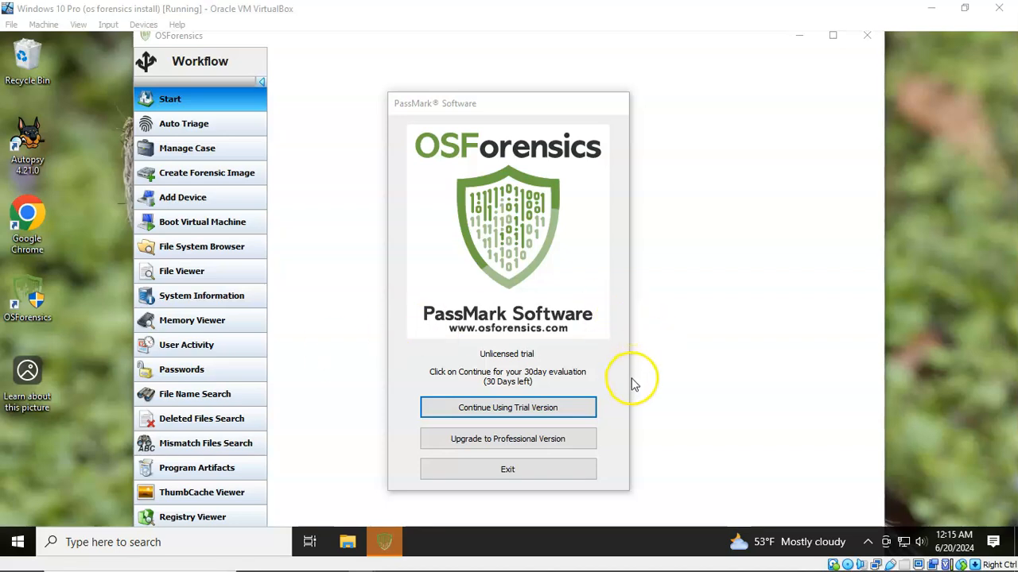
click(485, 406)
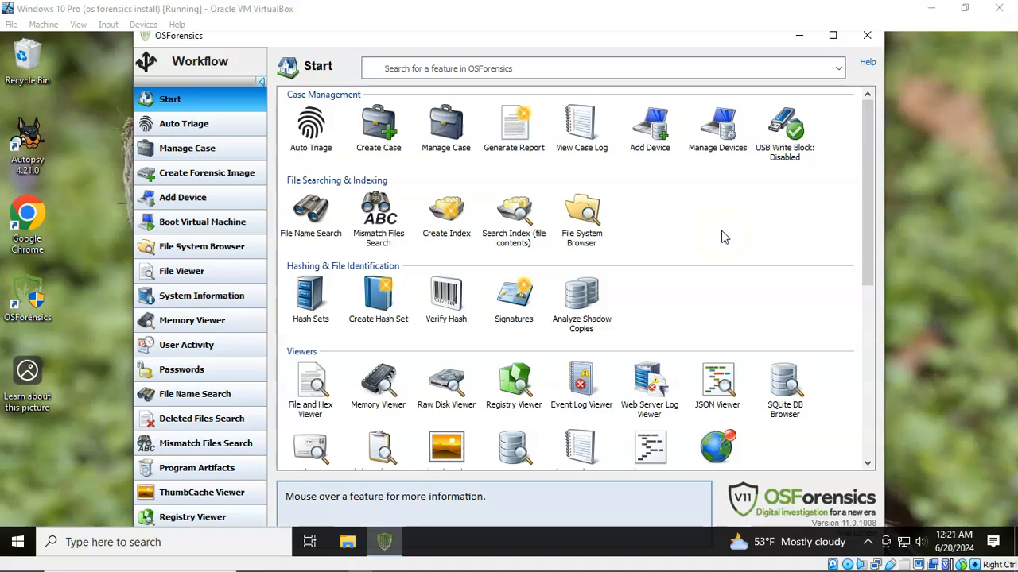
click(593, 168)
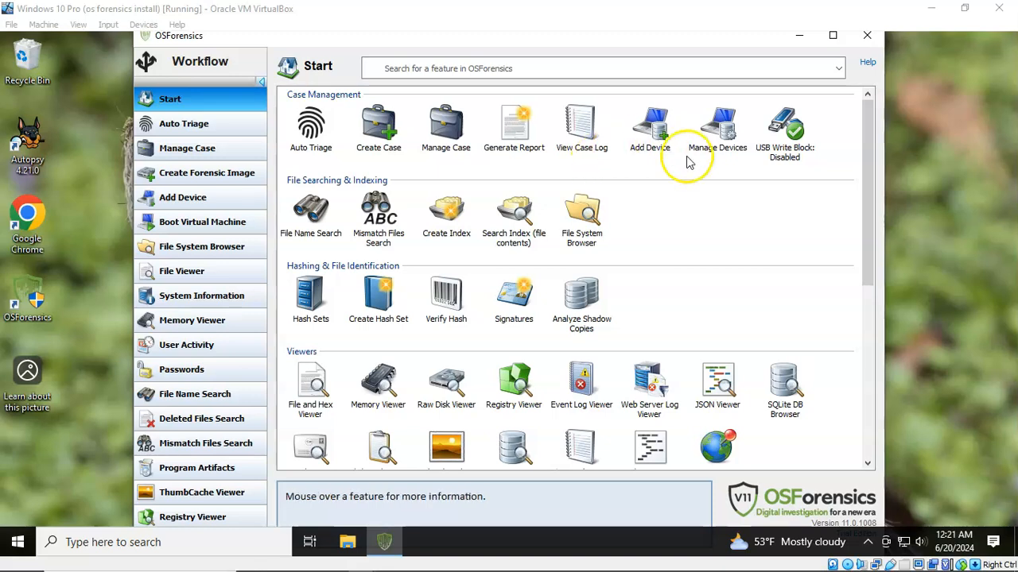
click(734, 223)
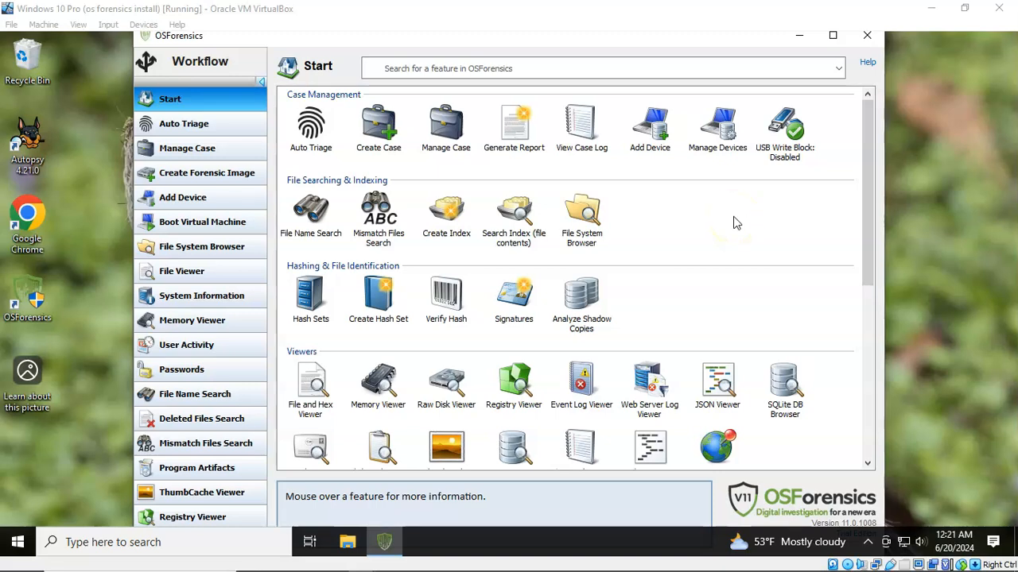
click(734, 234)
- Open the workflow customization and examine the module list, its Workflow Menu and Start Page options, and the module reordering controls
right_click(634, 216)
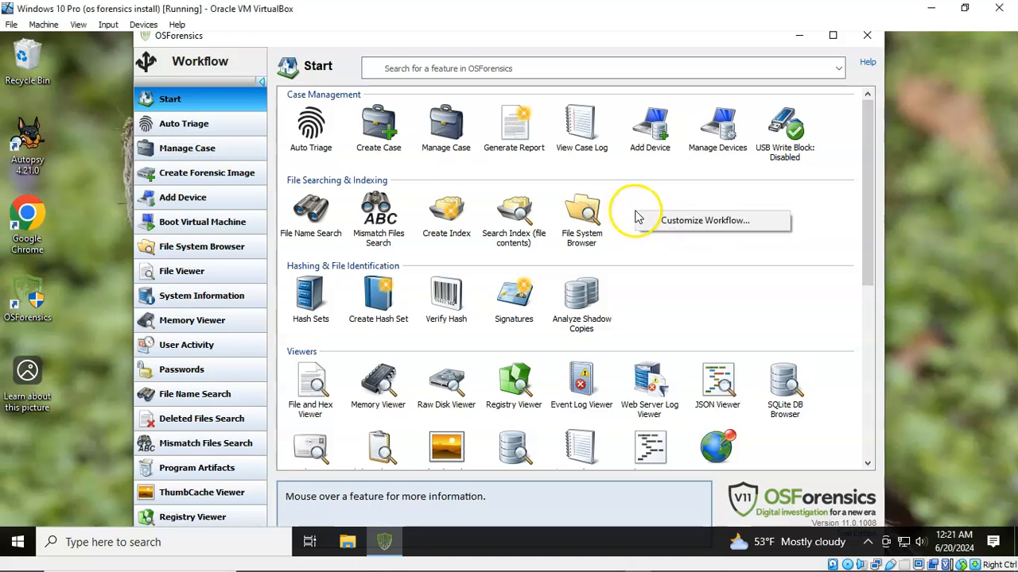
click(679, 222)
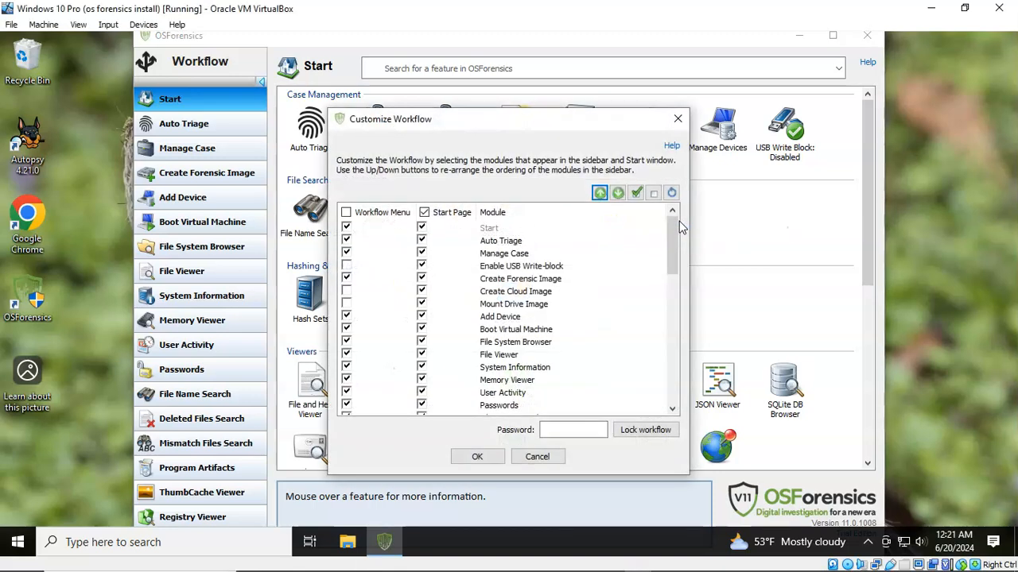
click(620, 292)
click(604, 300)
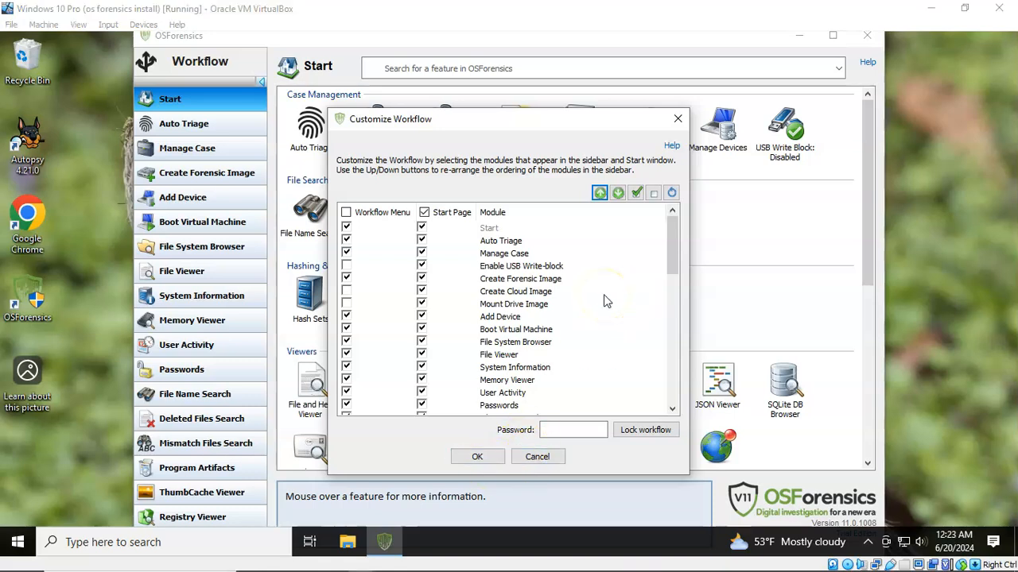
click(600, 192)
click(618, 194)
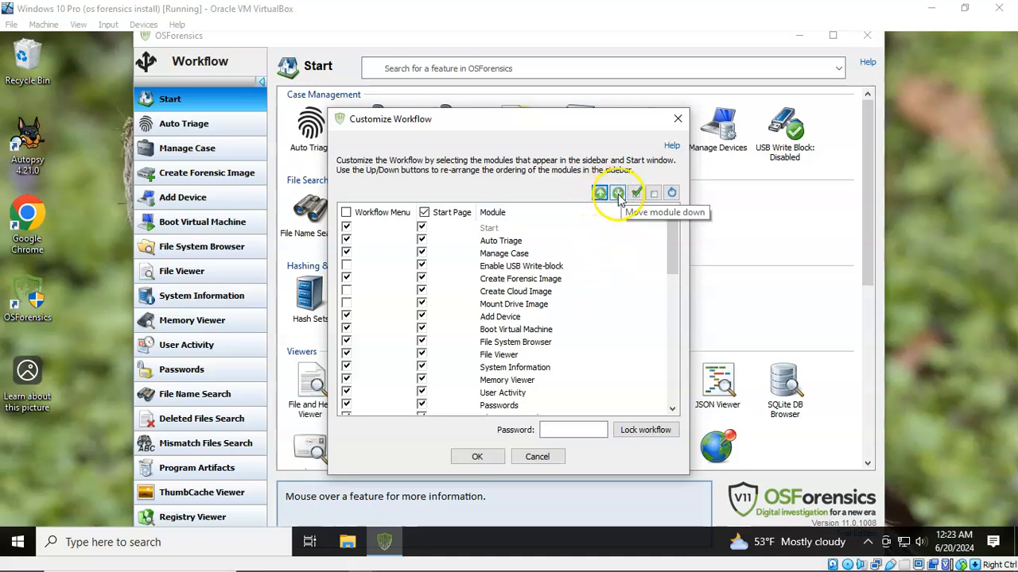
click(520, 248)
click(509, 241)
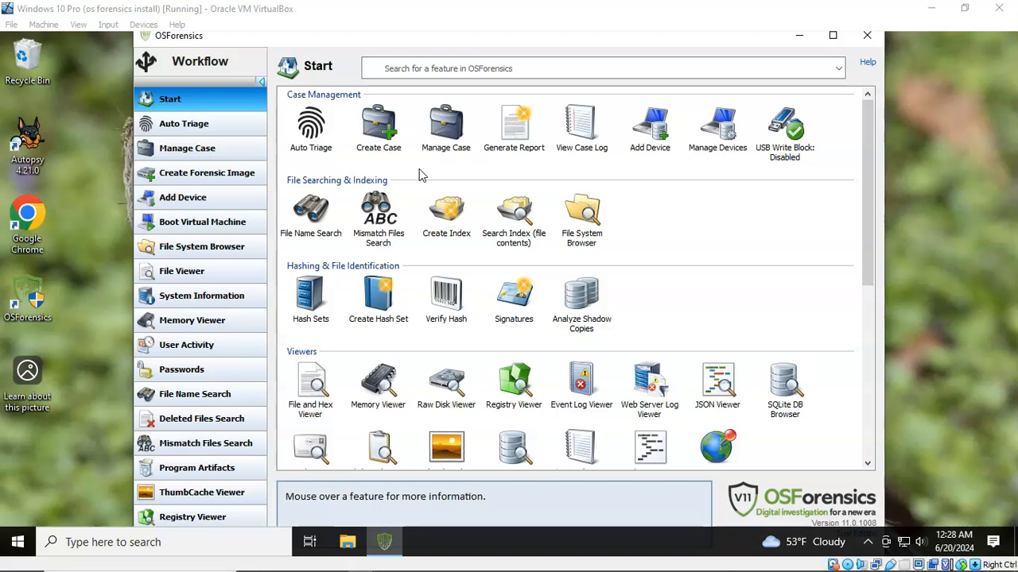
- View the Create Case and Manage Case descriptions, look at the Manage Case module, and return to the Start page
click(447, 136)
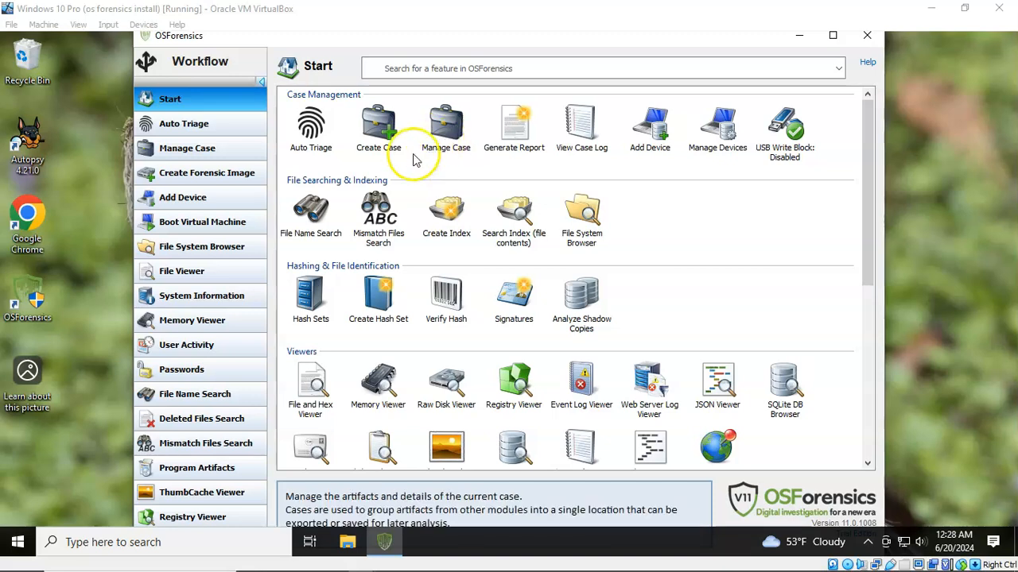
click(380, 129)
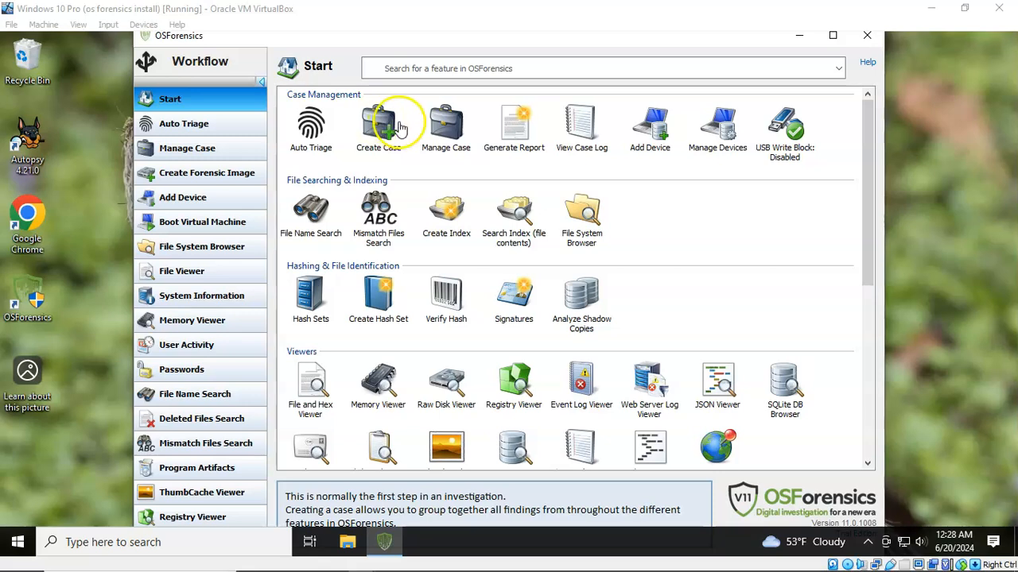
click(447, 127)
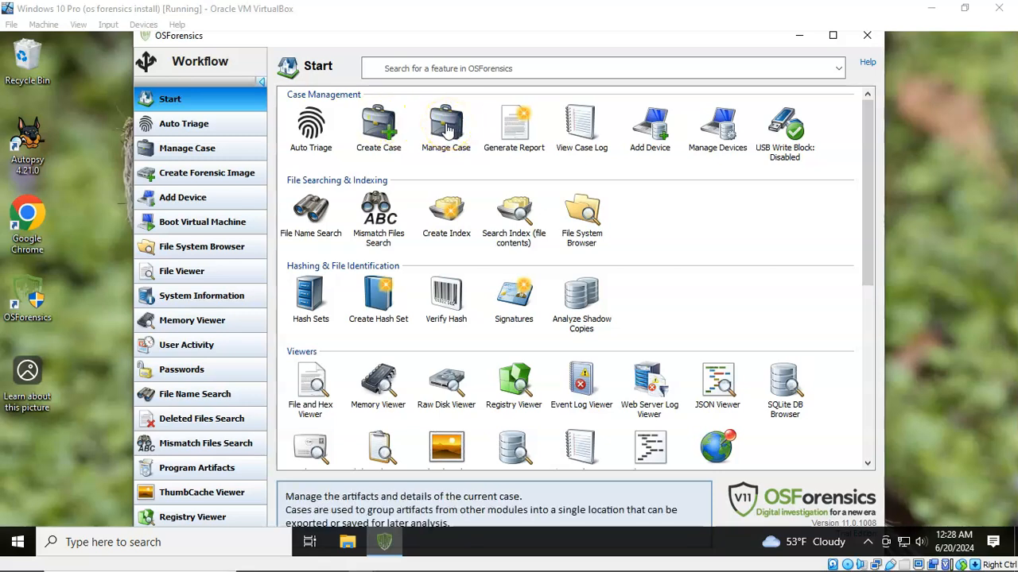
double_click(448, 128)
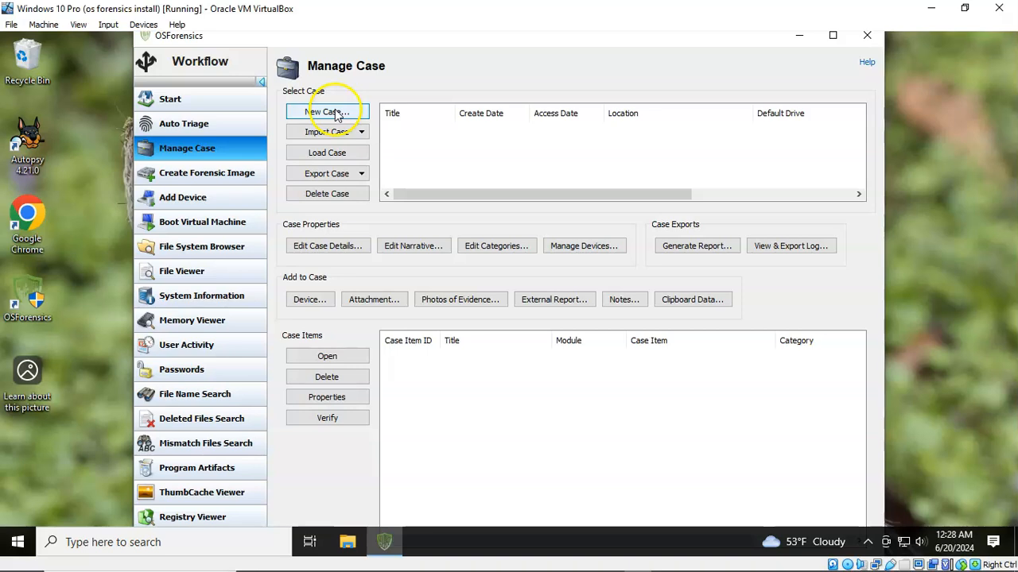
click(143, 100)
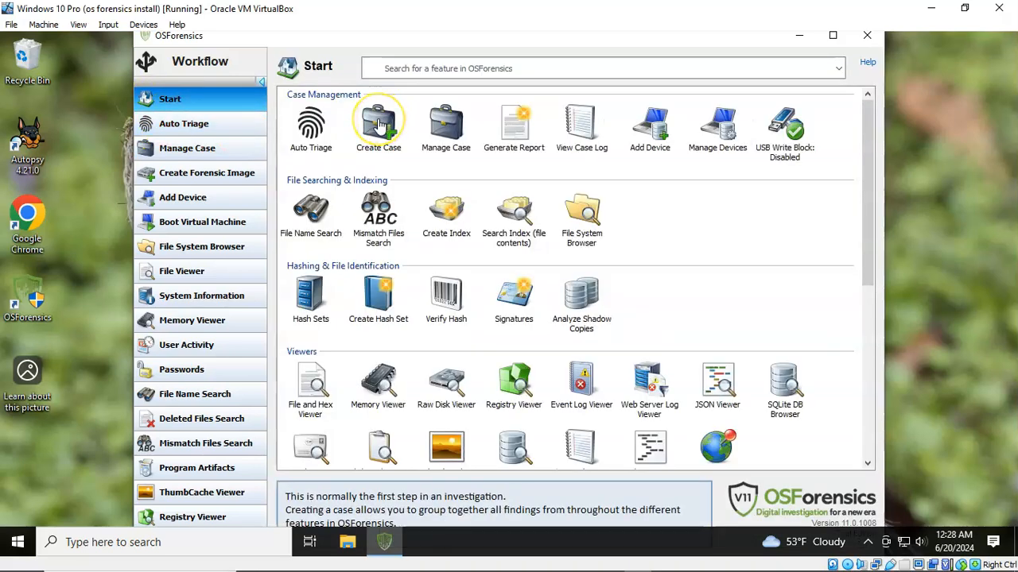
- Start a new case named "Computer used in Bank Fraud" and set its timezone to (UTC -6:00) Central Time (US & Canada)
click(382, 126)
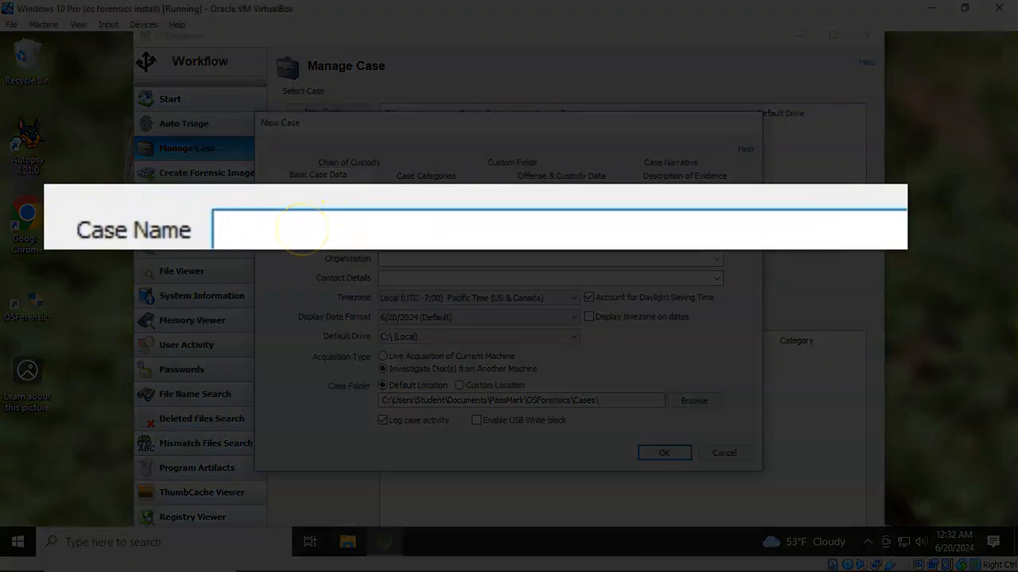
text(Computer used in Bank Fraud)
click(586, 360)
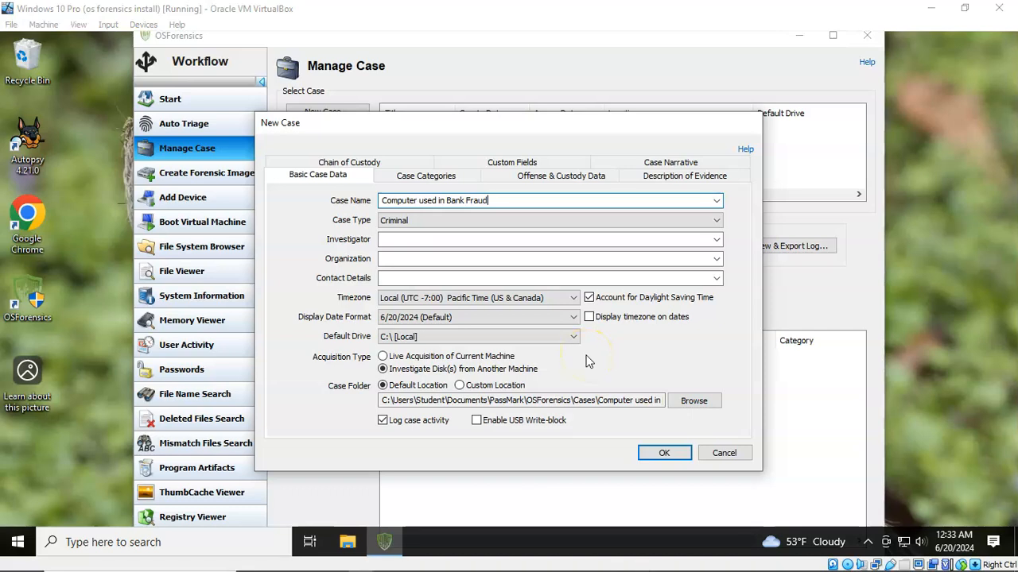
click(546, 318)
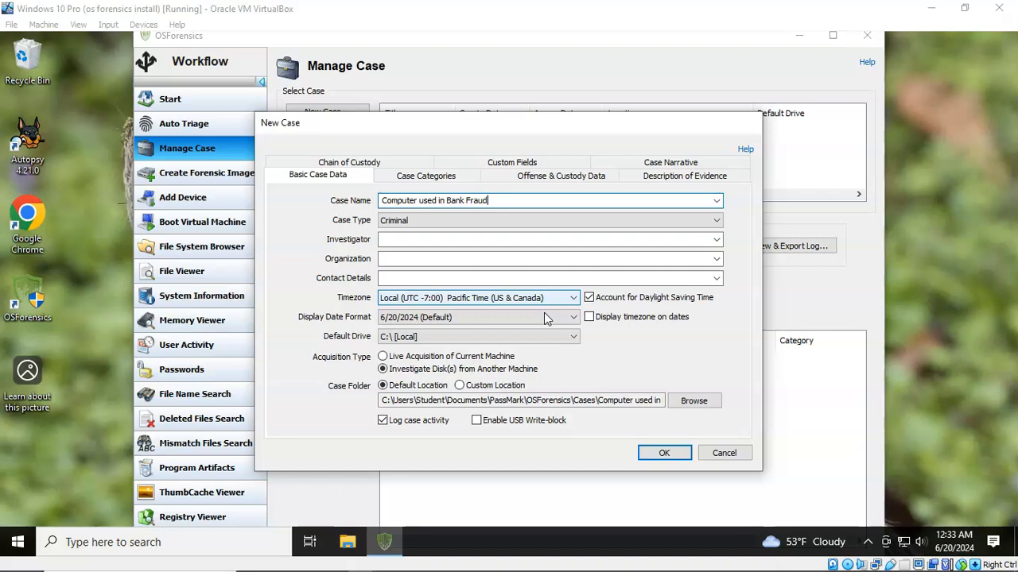
click(354, 430)
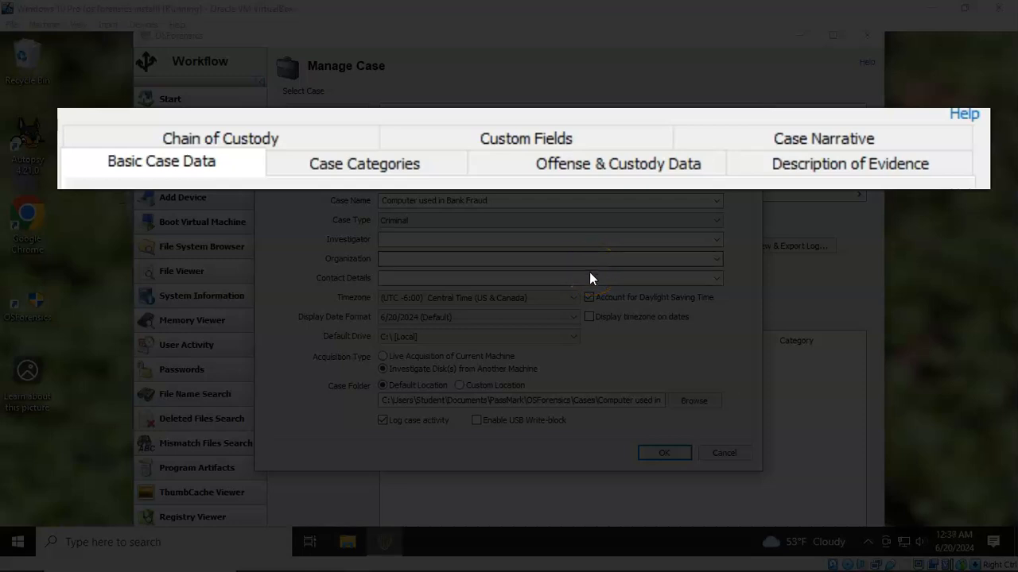
- Review the new case's Case Narrative, Offense & Custody Data and Chain of Custody pages
click(802, 140)
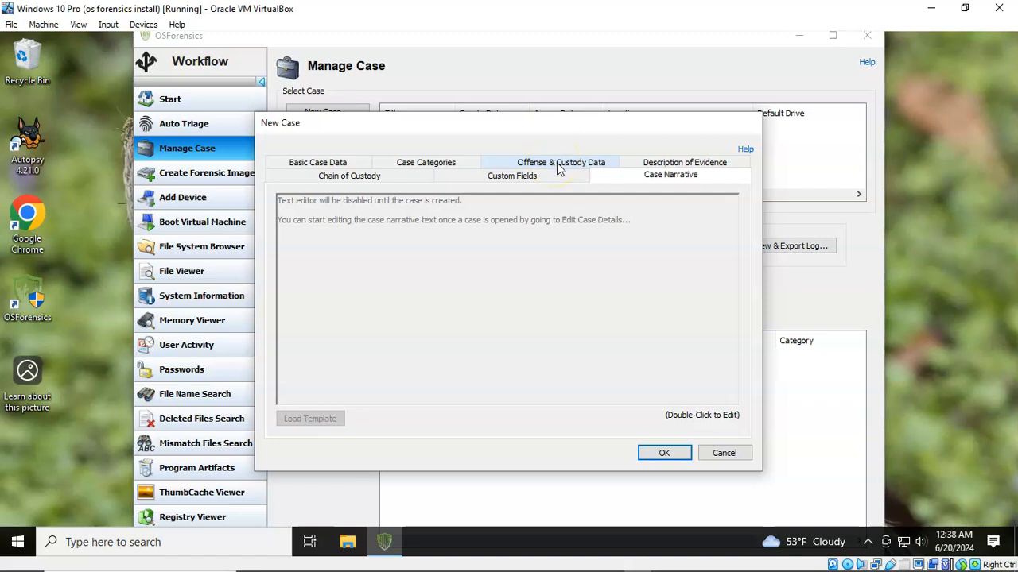
click(558, 164)
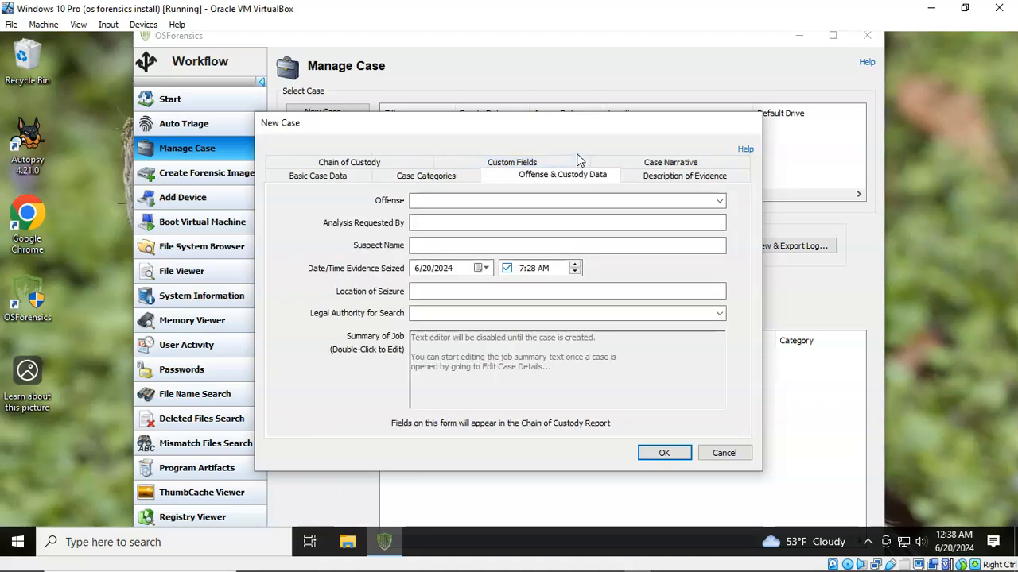
click(362, 163)
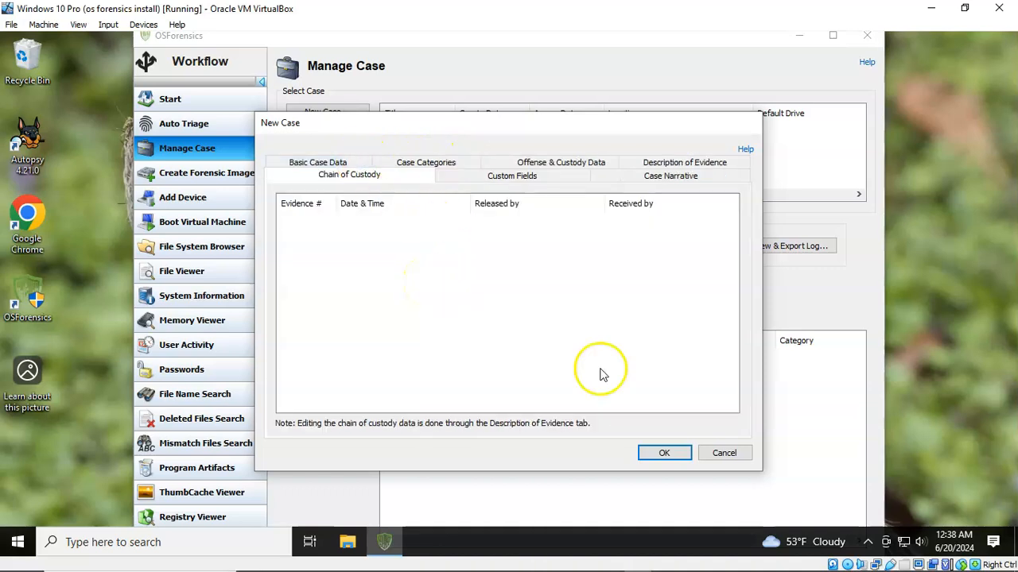
- Complete the basic case data with the investigator's name, organization Syberoffense and contact details, keep the Criminal case type, and create the case
click(312, 163)
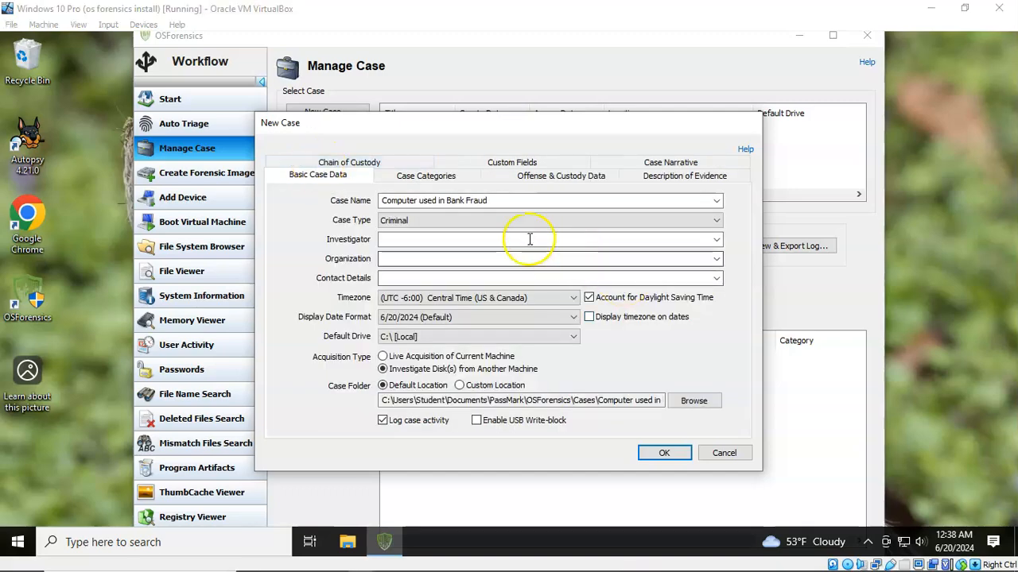
click(716, 222)
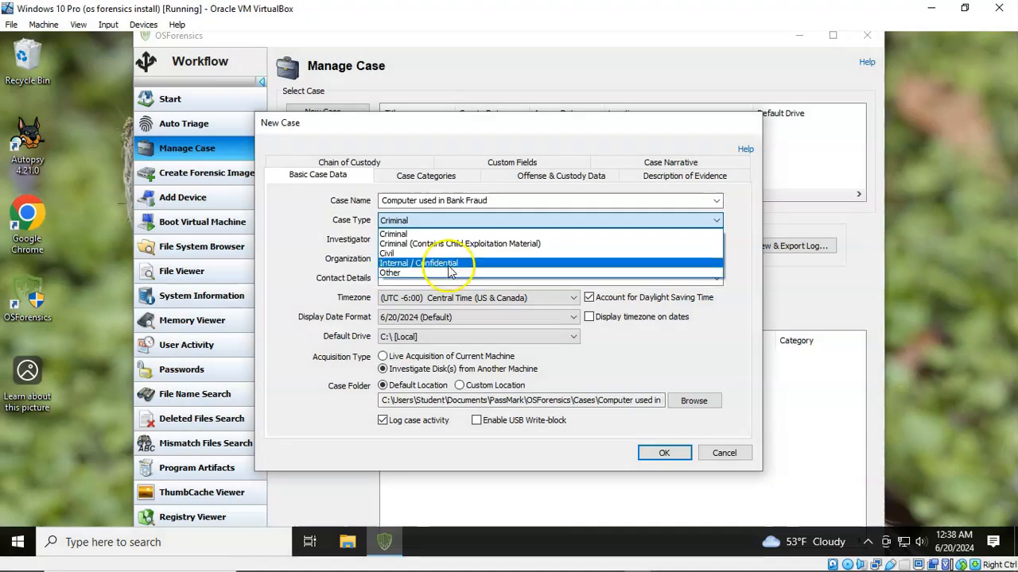
click(291, 242)
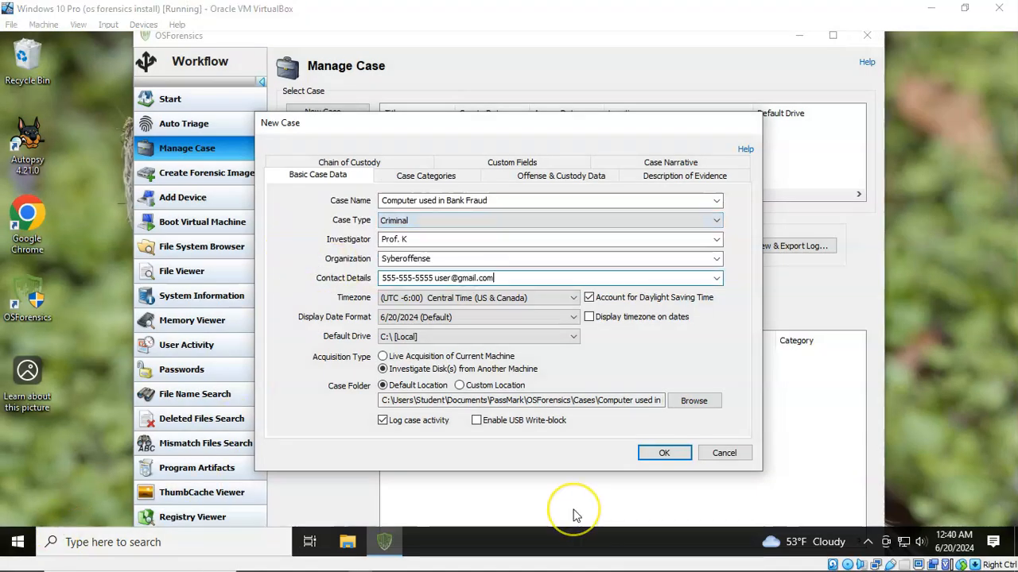
click(664, 453)
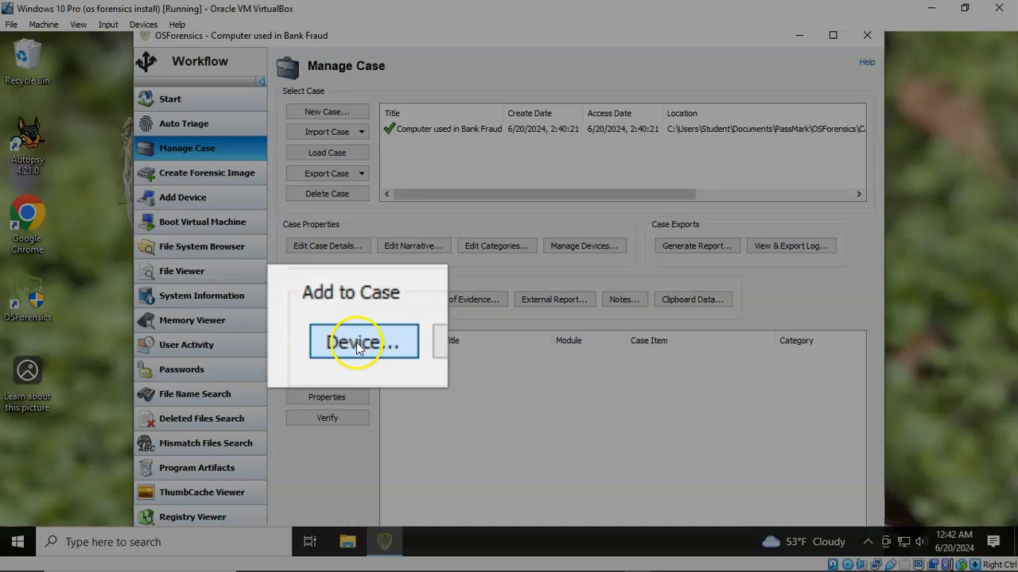
- Start adding a device to the case and choose the E01 image file in the FTK Image folder as evidence source
click(322, 301)
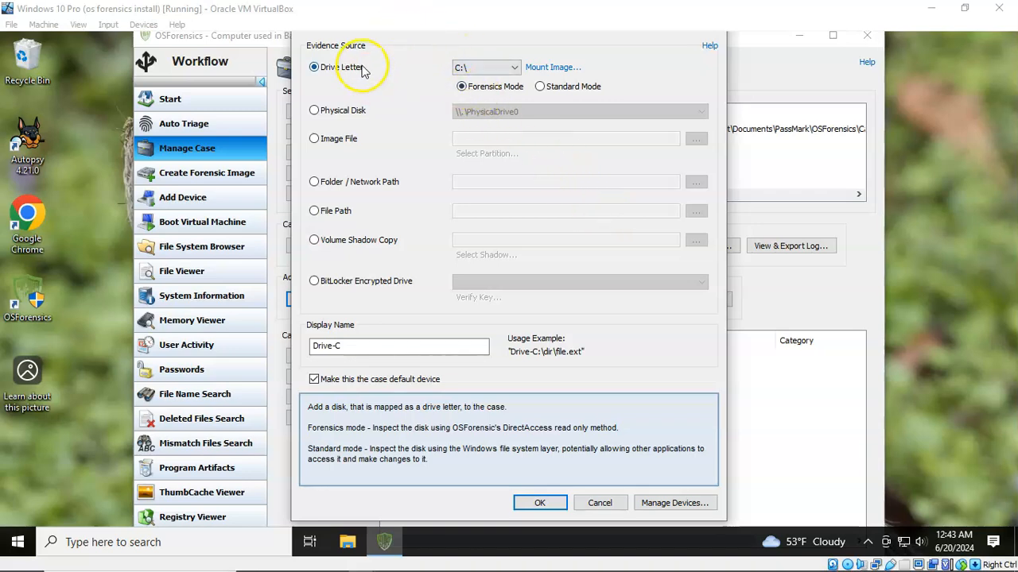
click(515, 69)
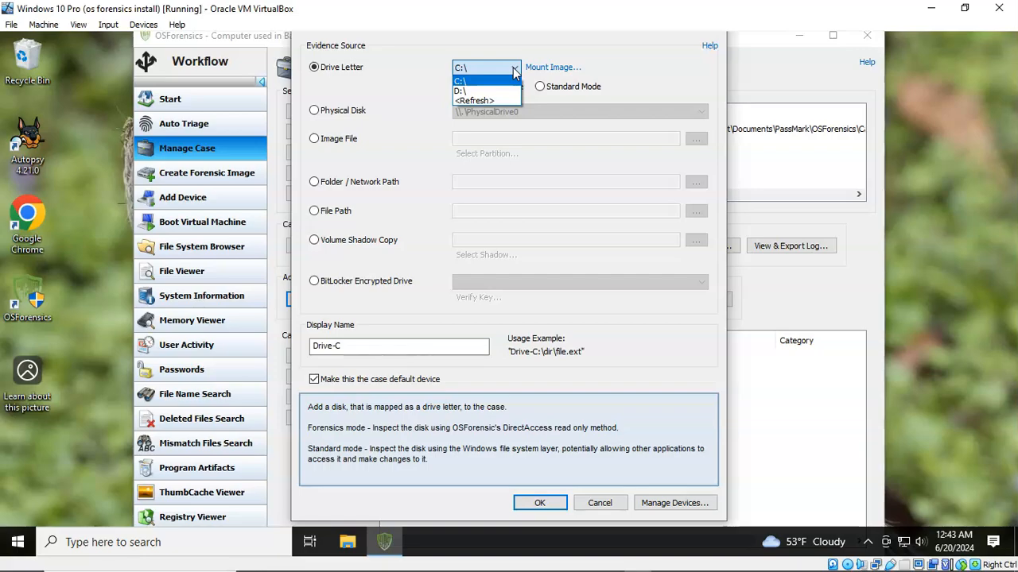
click(514, 69)
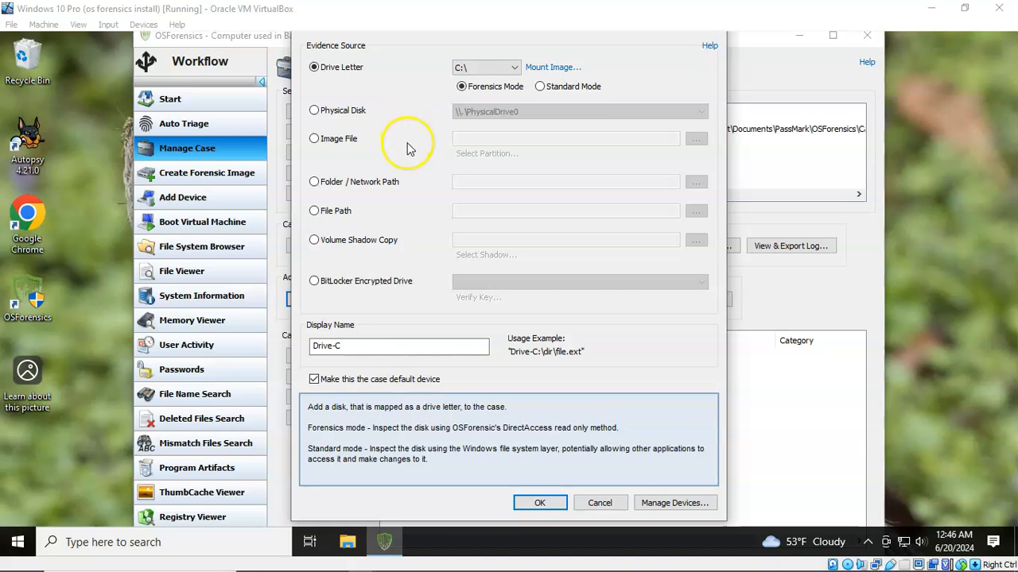
click(315, 139)
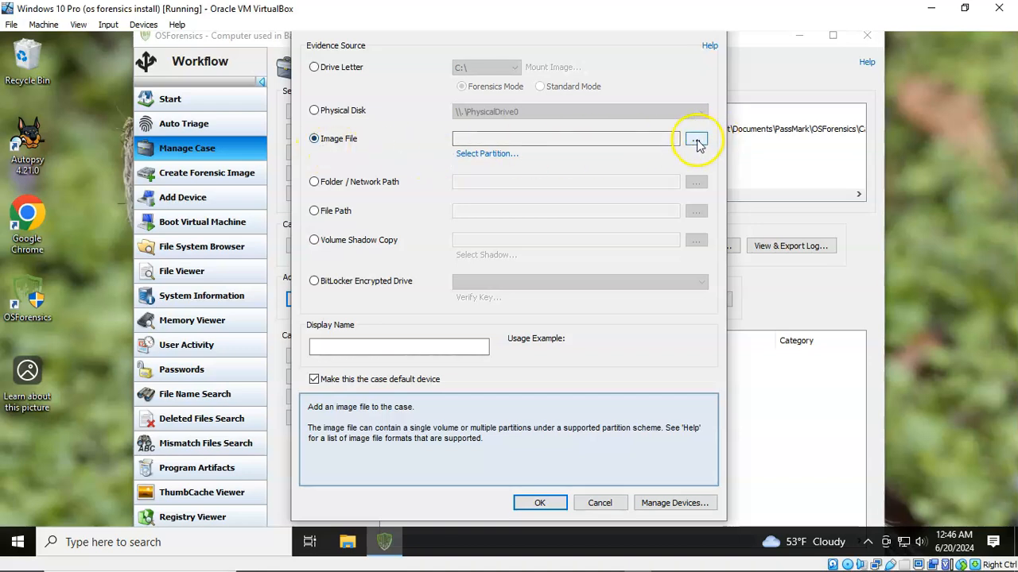
click(696, 141)
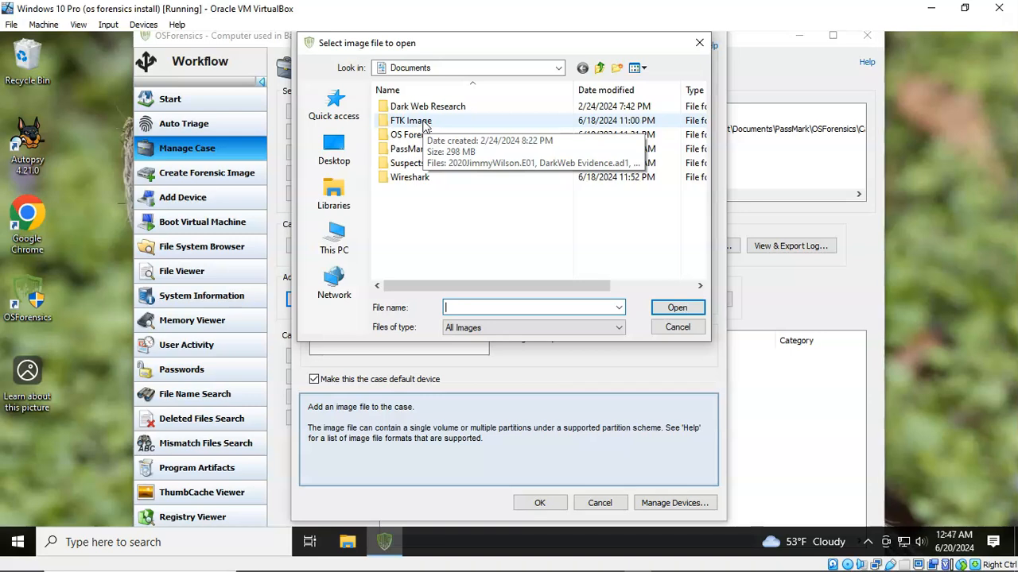
double_click(423, 123)
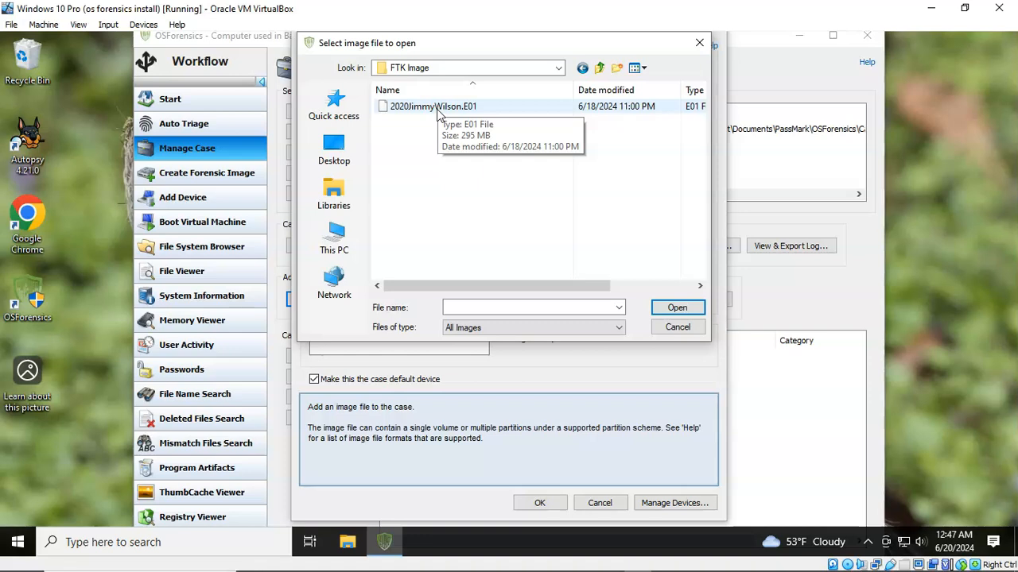
click(436, 110)
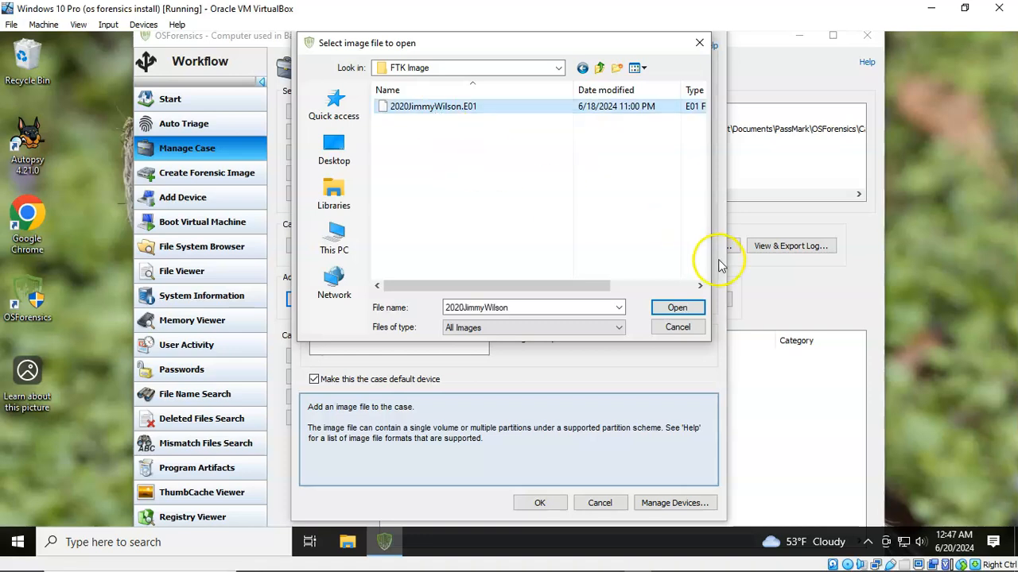
click(676, 310)
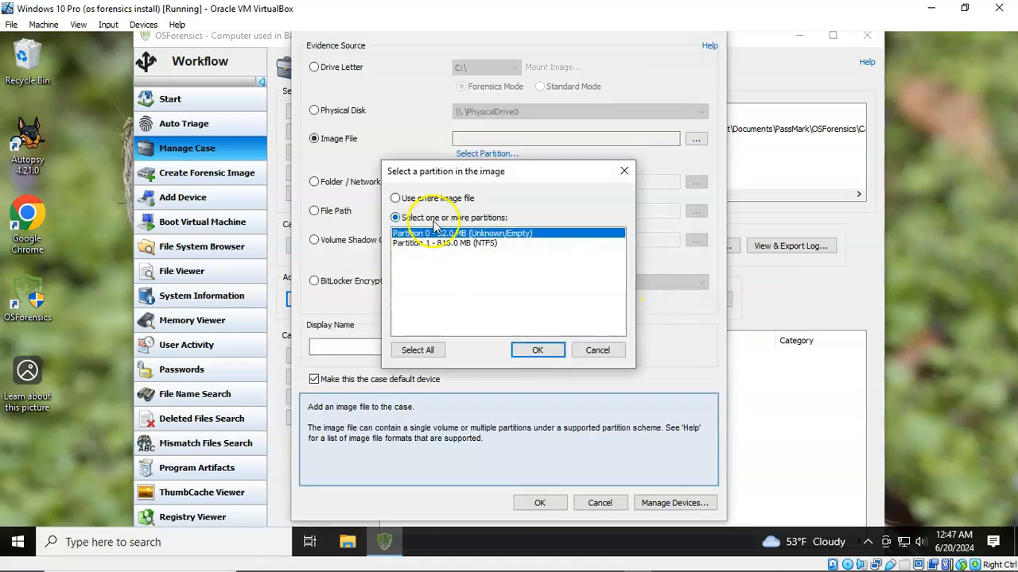
- Use the entire image file instead of individual partitions and add it to the case as the default device
click(434, 243)
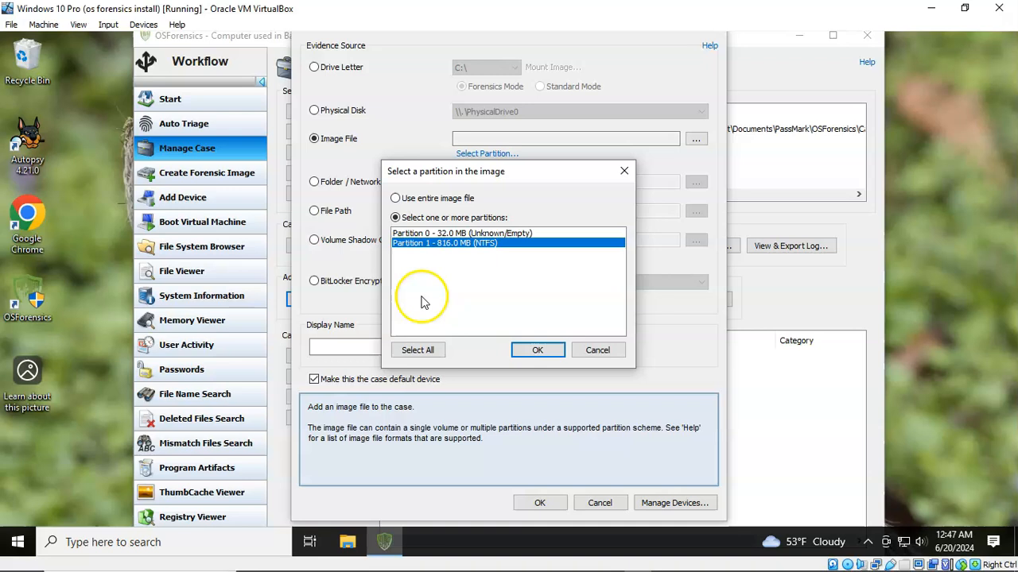
click(396, 200)
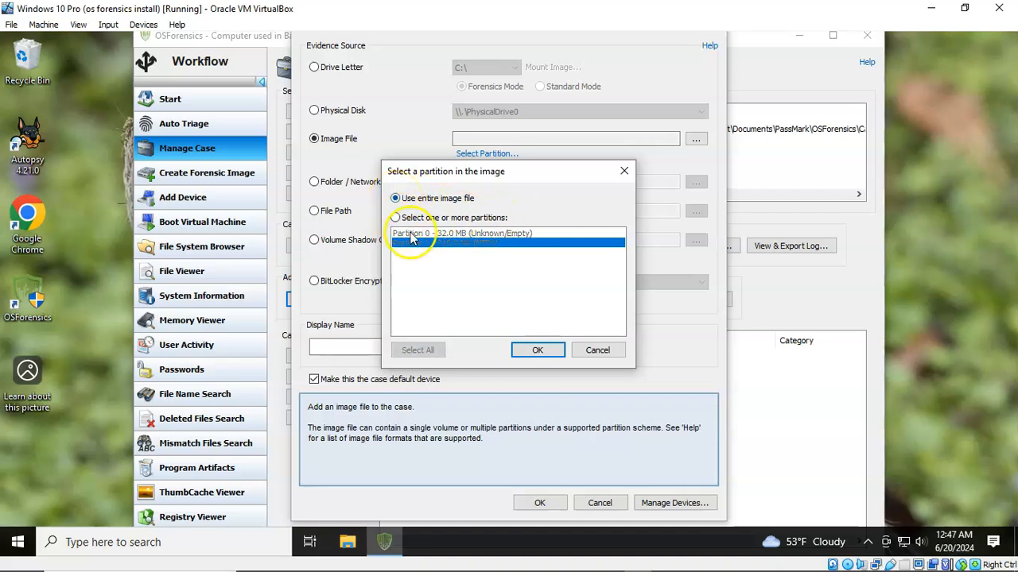
click(537, 350)
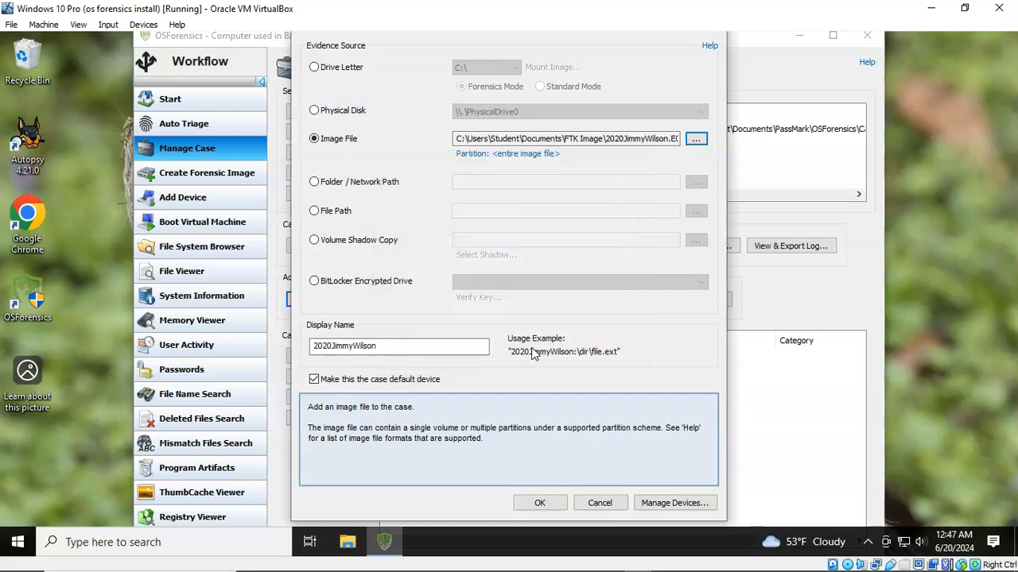
click(539, 503)
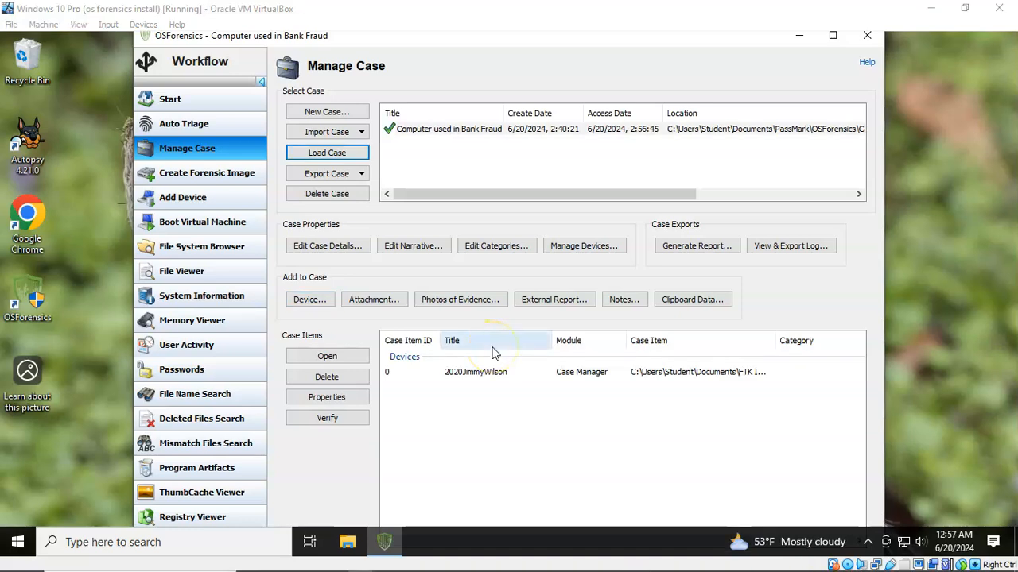
- Load the case "Computer used in Bank Fraud"
click(486, 438)
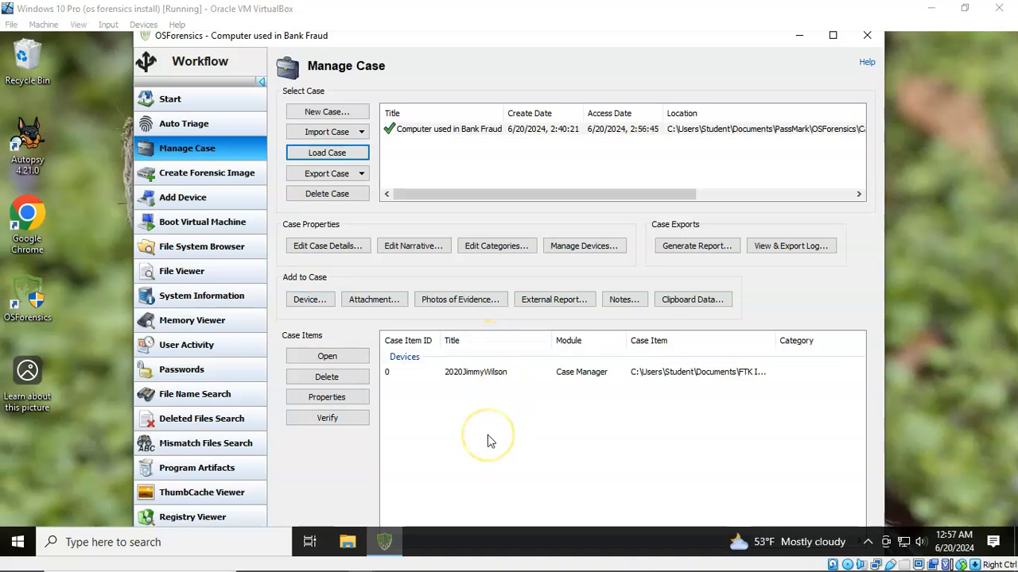
click(456, 131)
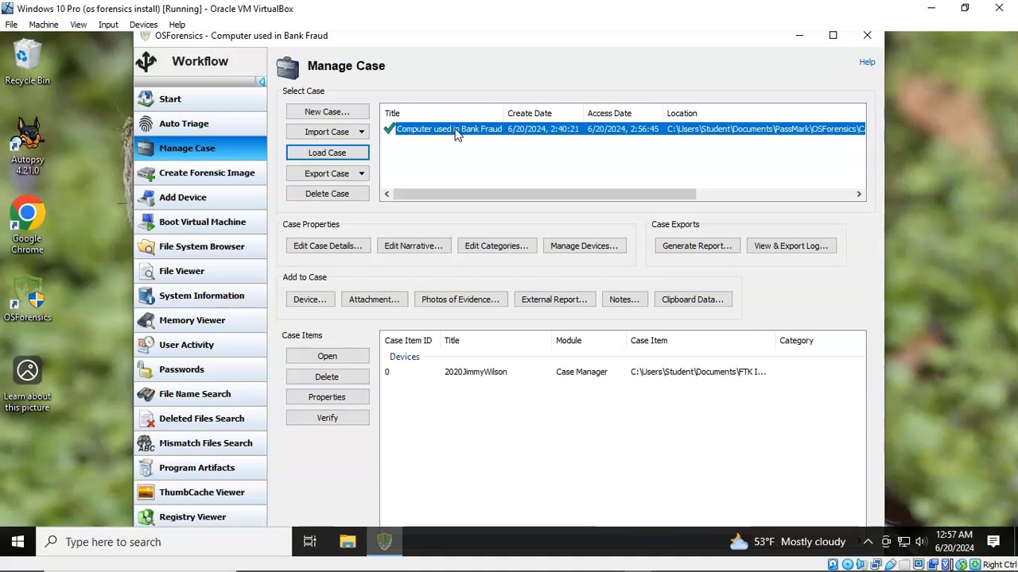
click(332, 156)
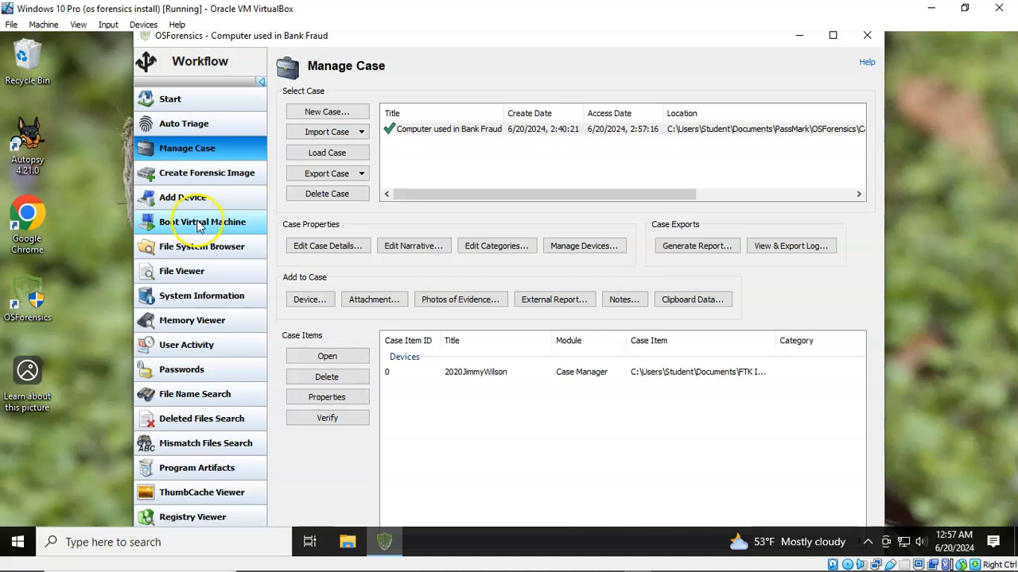
- Scan the image's 816.0 MB Partition 1 for system information from the registry and read through the resulting report
click(191, 299)
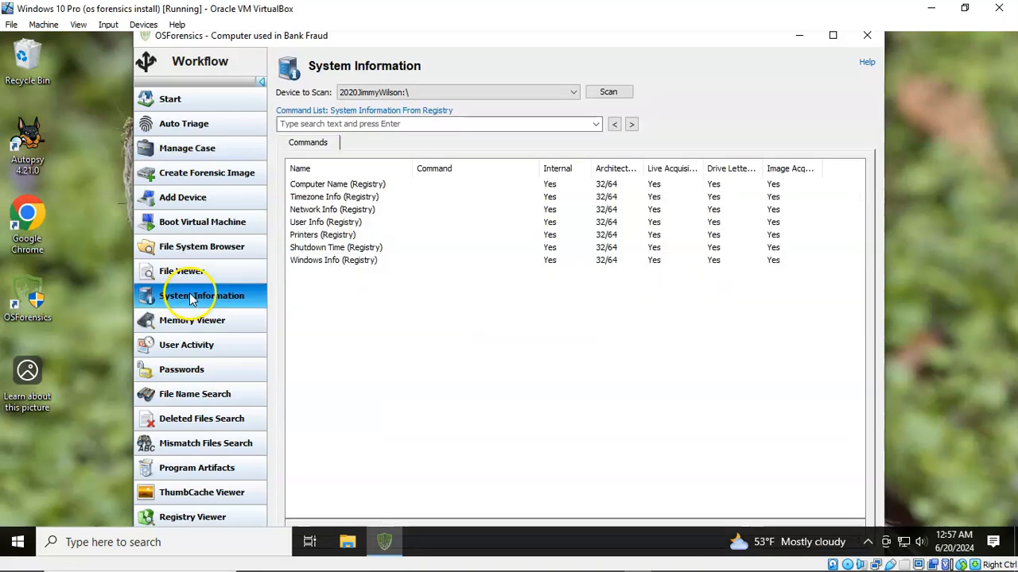
click(613, 93)
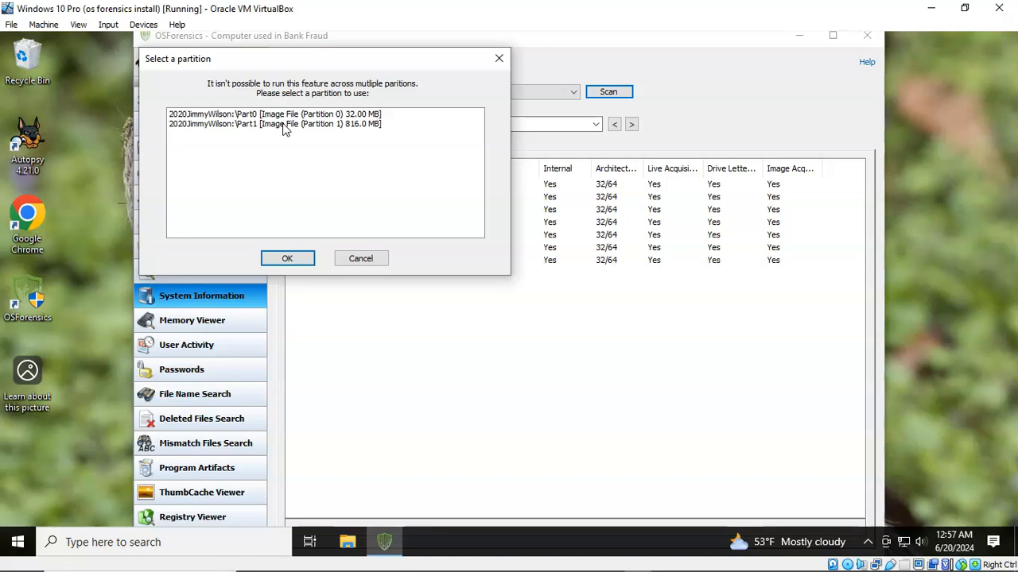
click(285, 127)
click(288, 260)
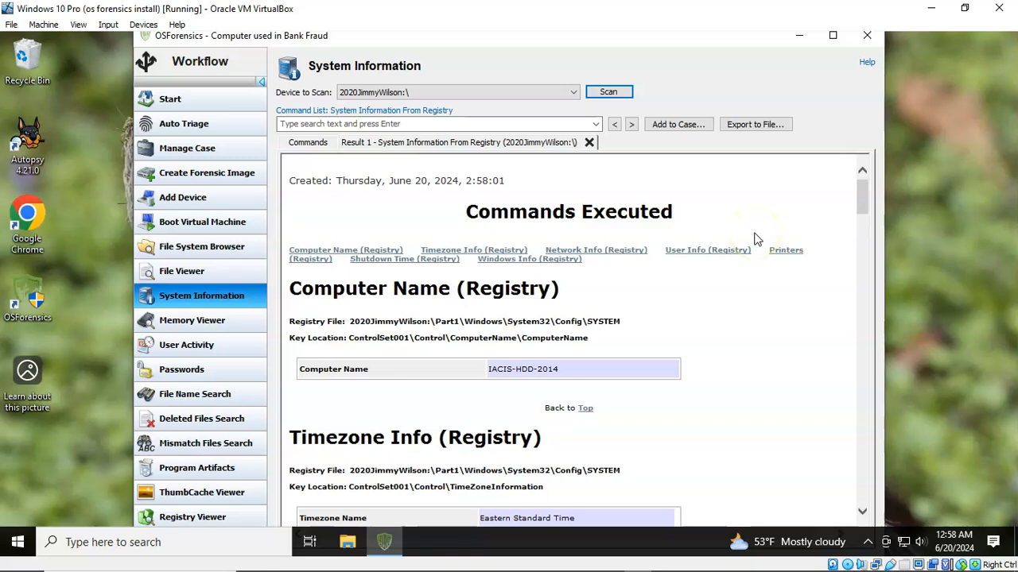
scroll(756, 239, down, 5)
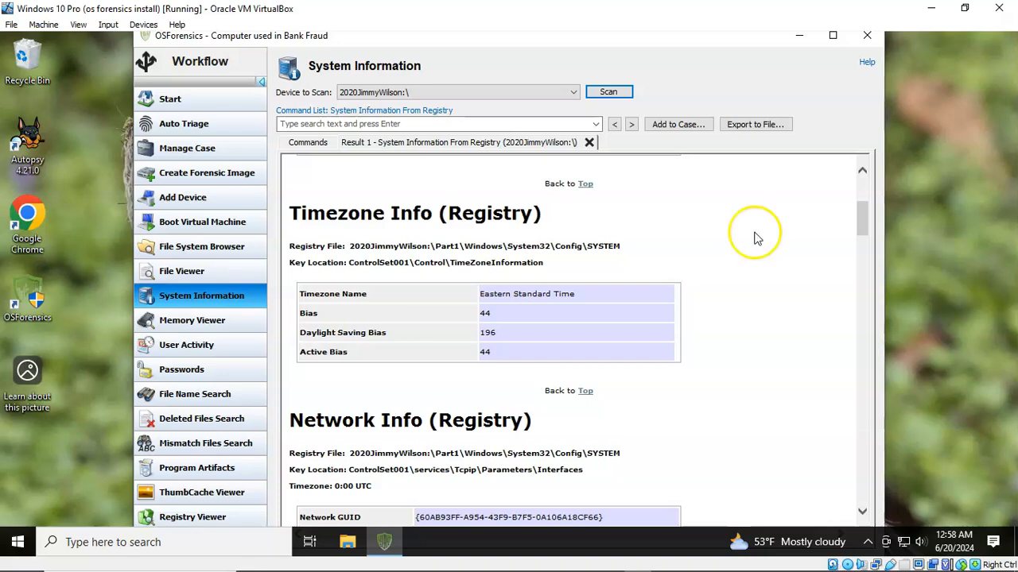
scroll(756, 234, down, 15)
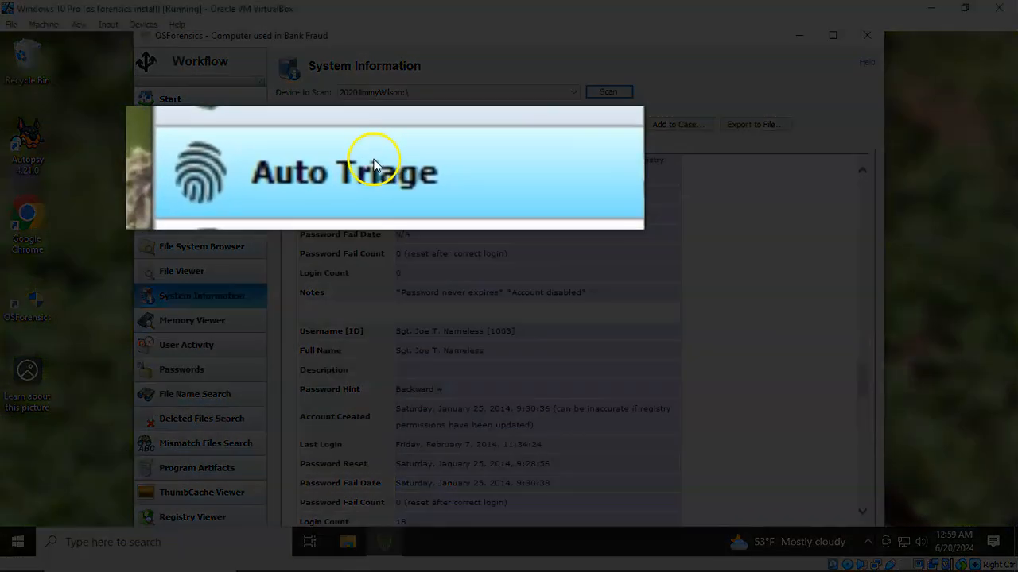
- Run a Live Acquisition Auto Triage with the default case name and scan options, acknowledging the trial limit notices
click(193, 123)
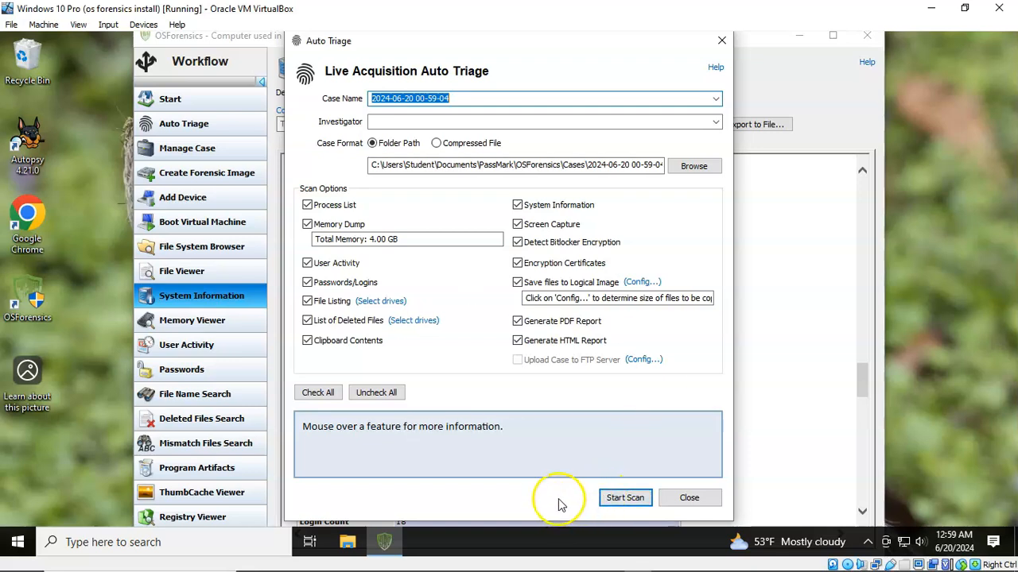
click(624, 499)
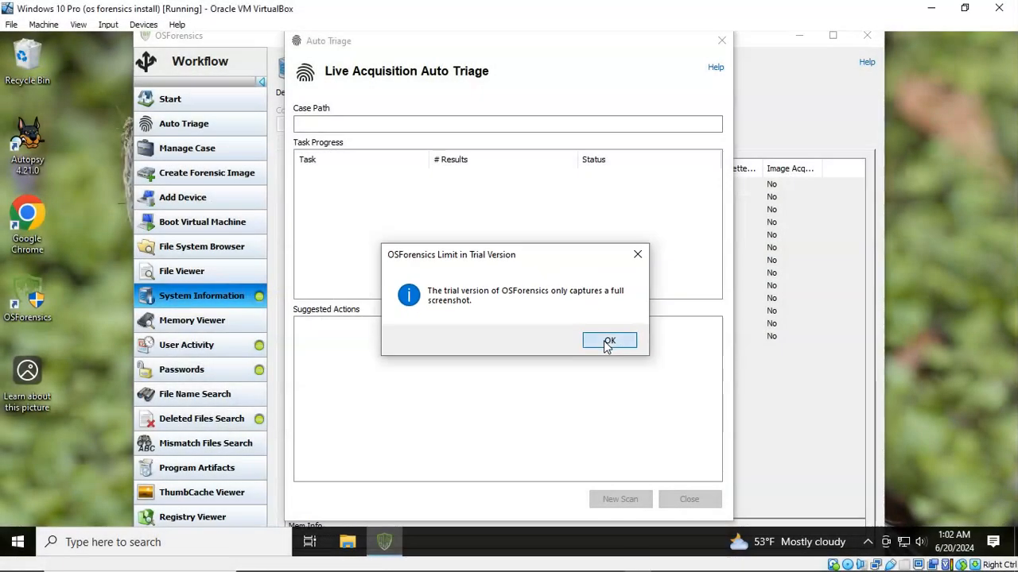
click(610, 341)
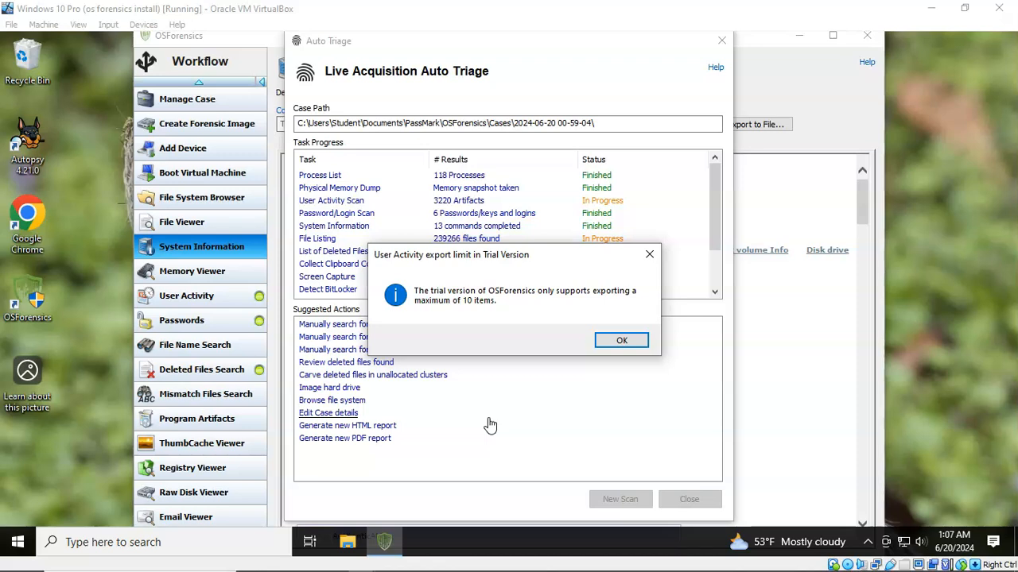
click(624, 341)
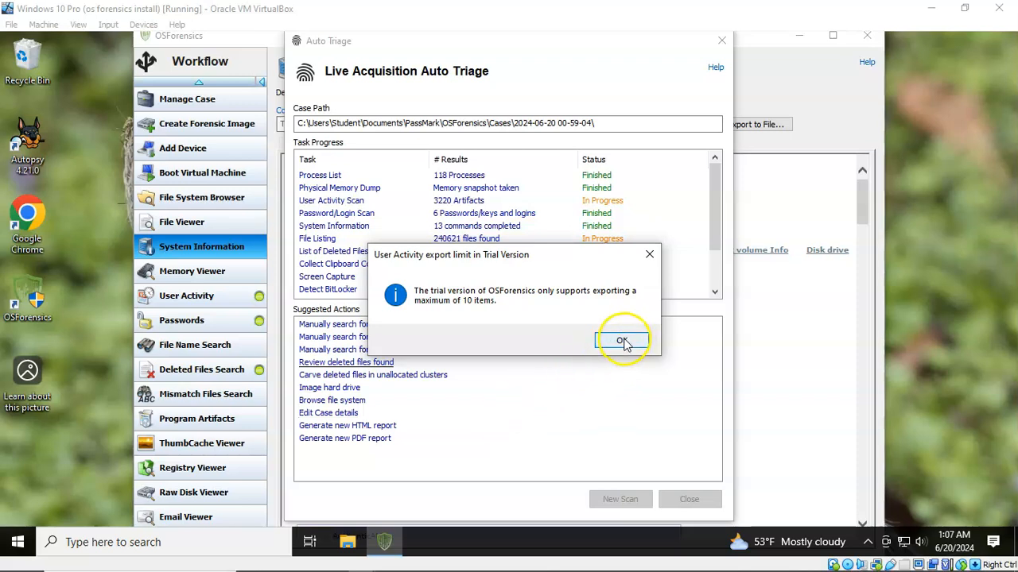
click(622, 341)
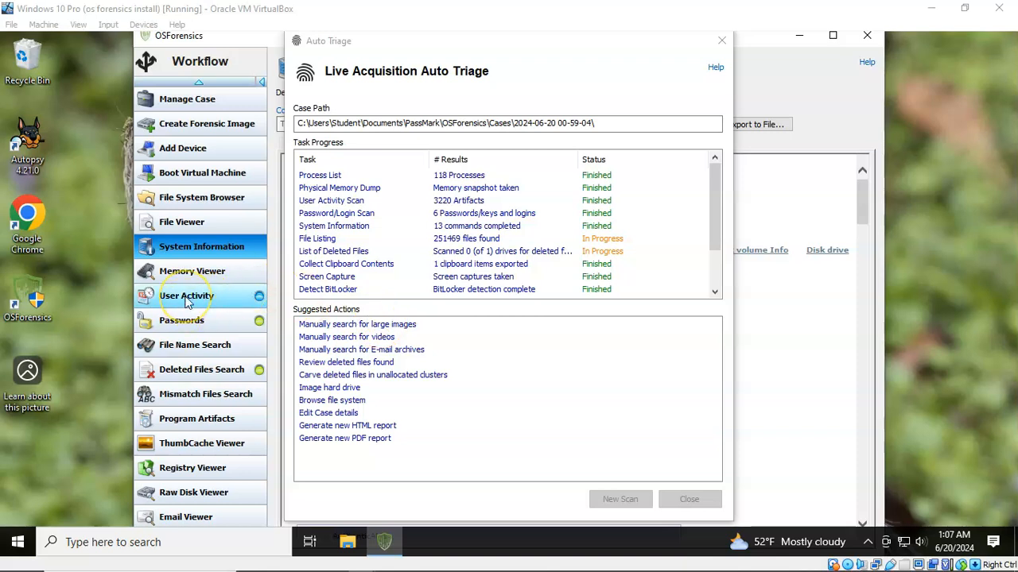
- View the User Activity results from the running Auto Triage scan
click(186, 298)
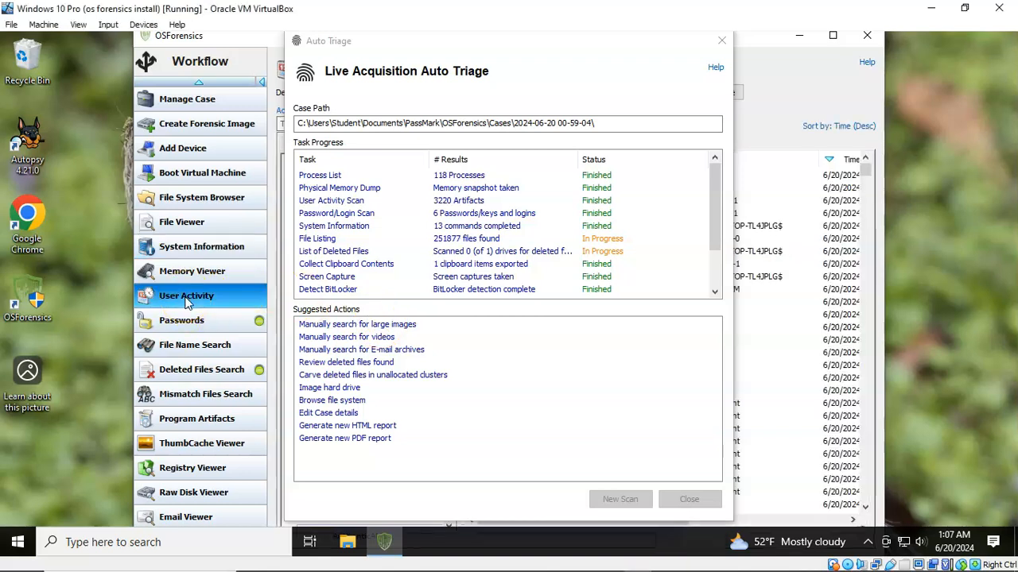
click(721, 39)
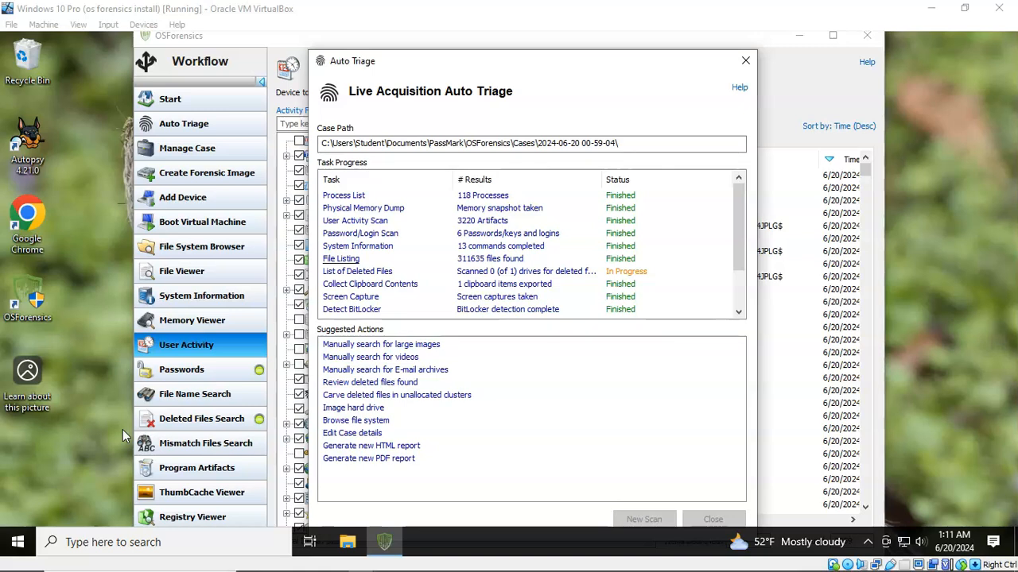
click(125, 423)
click(60, 390)
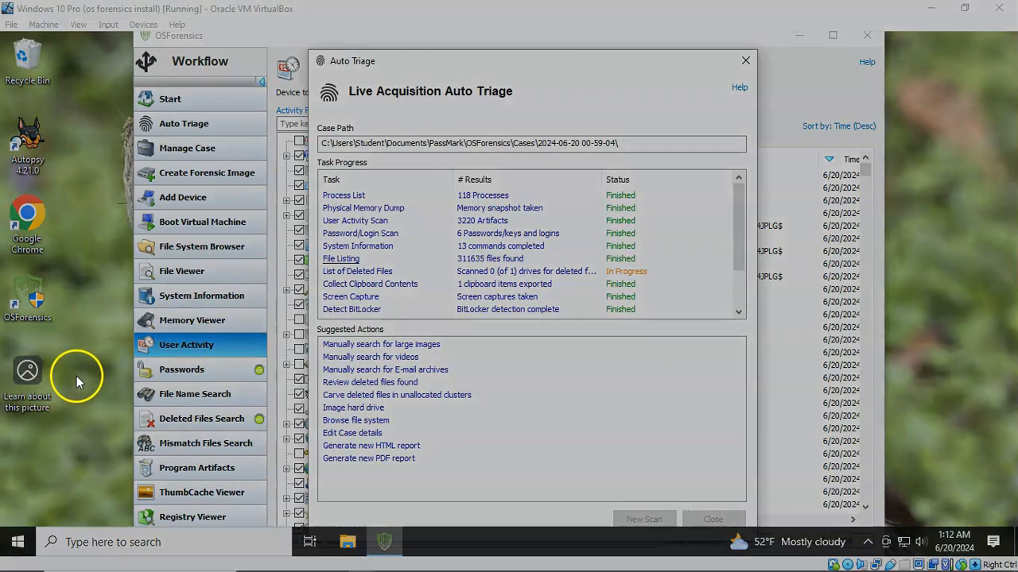